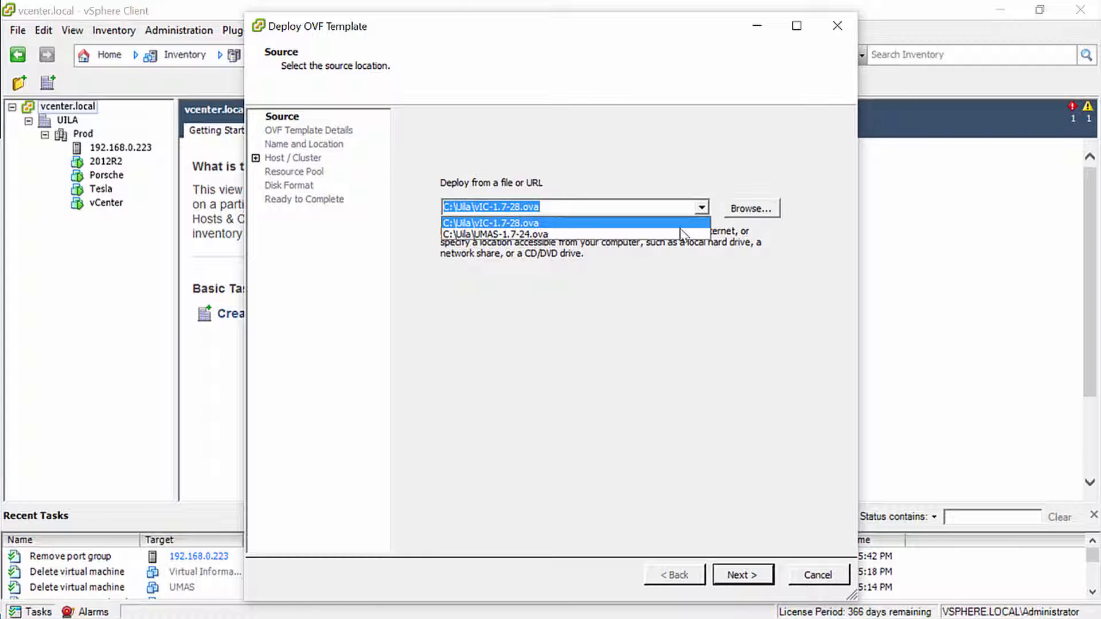
Choose C:\Uila\UMAS-1.7-24.ova as the deployment source and accept its template details, name and location
{"action": "key", "text": "Return"}
{"action": "left_click", "coordinate": [739, 575]}
{"action": "key", "text": "Return"}
{"action": "key", "text": "Return"}
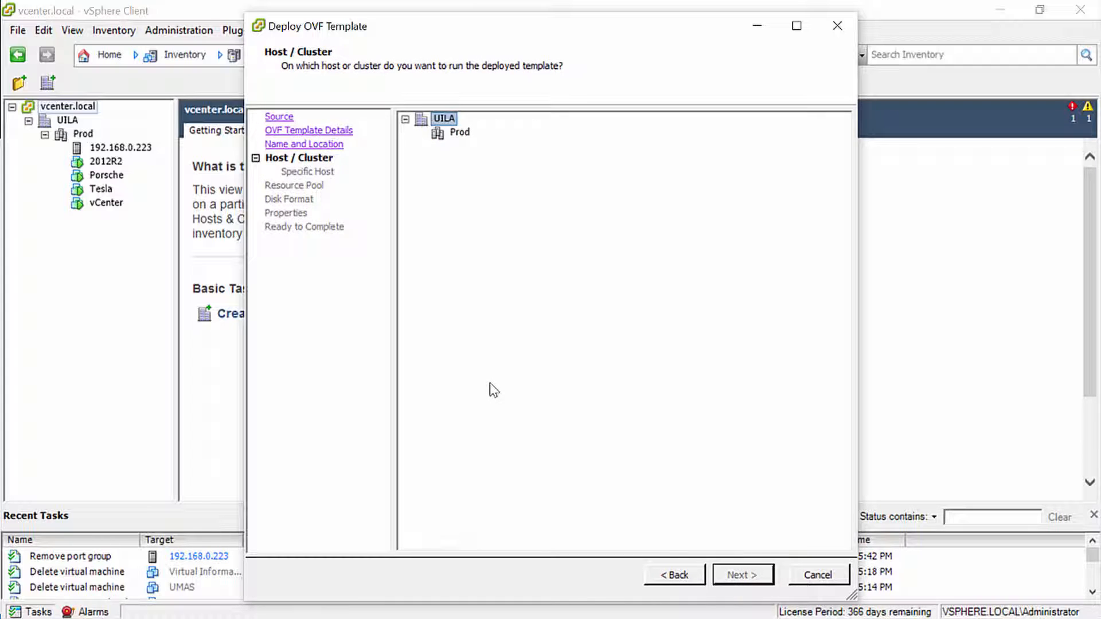
Run the template on the Prod cluster, store it on datastore1 and set the disk format to Thin Provision
{"action": "key", "text": "Down"}
{"action": "left_click", "coordinate": [738, 574]}
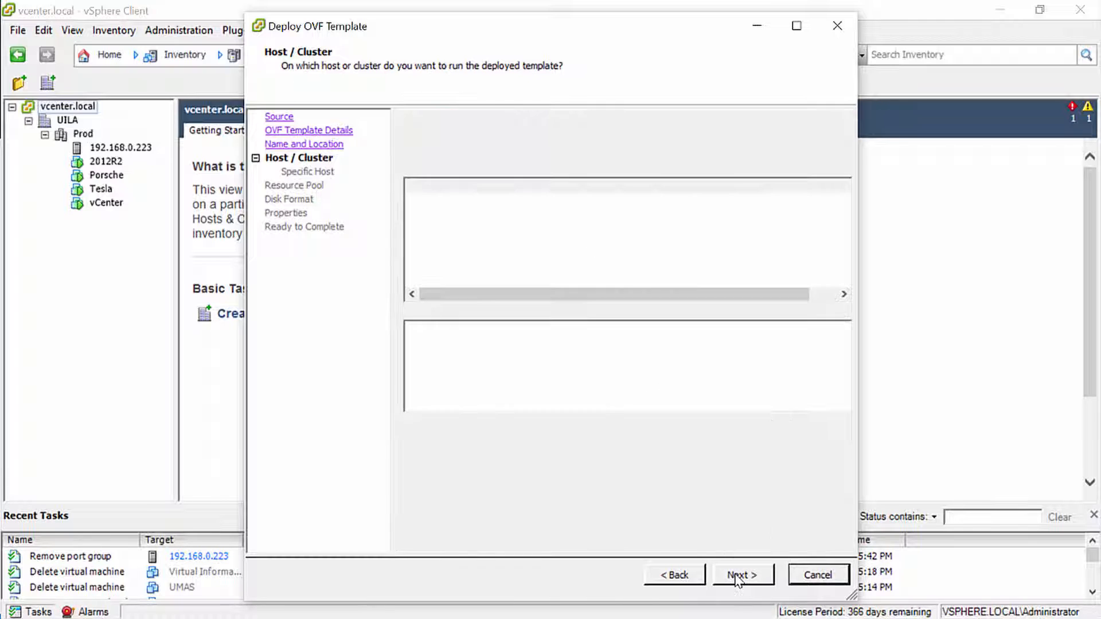
{"action": "left_click", "coordinate": [738, 574]}
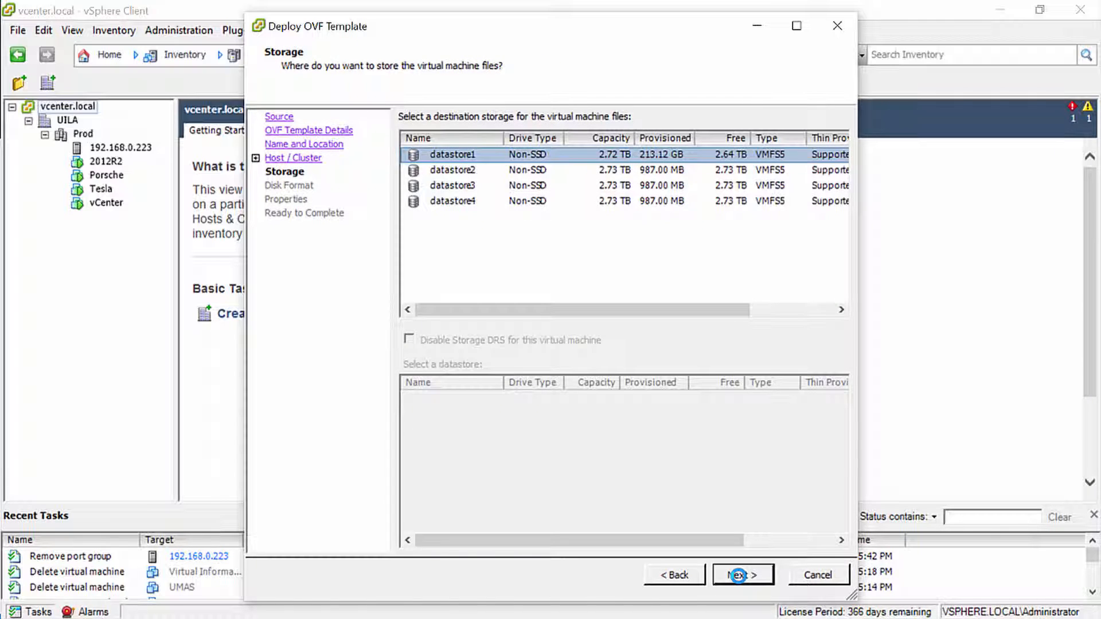
{"action": "left_click", "coordinate": [738, 574]}
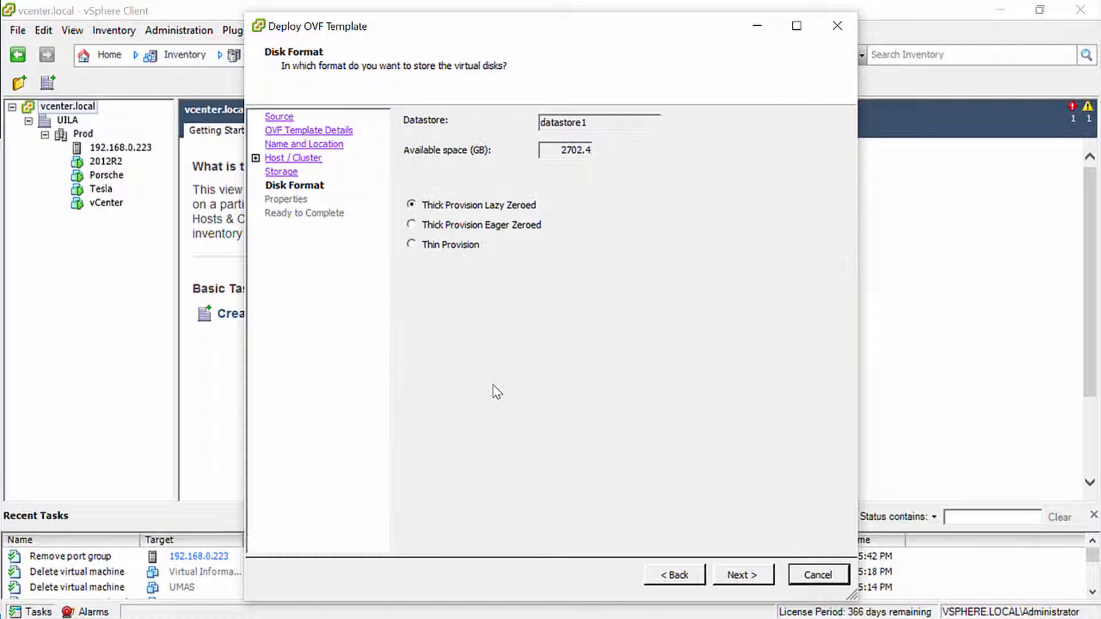
{"action": "left_click", "coordinate": [436, 246]}
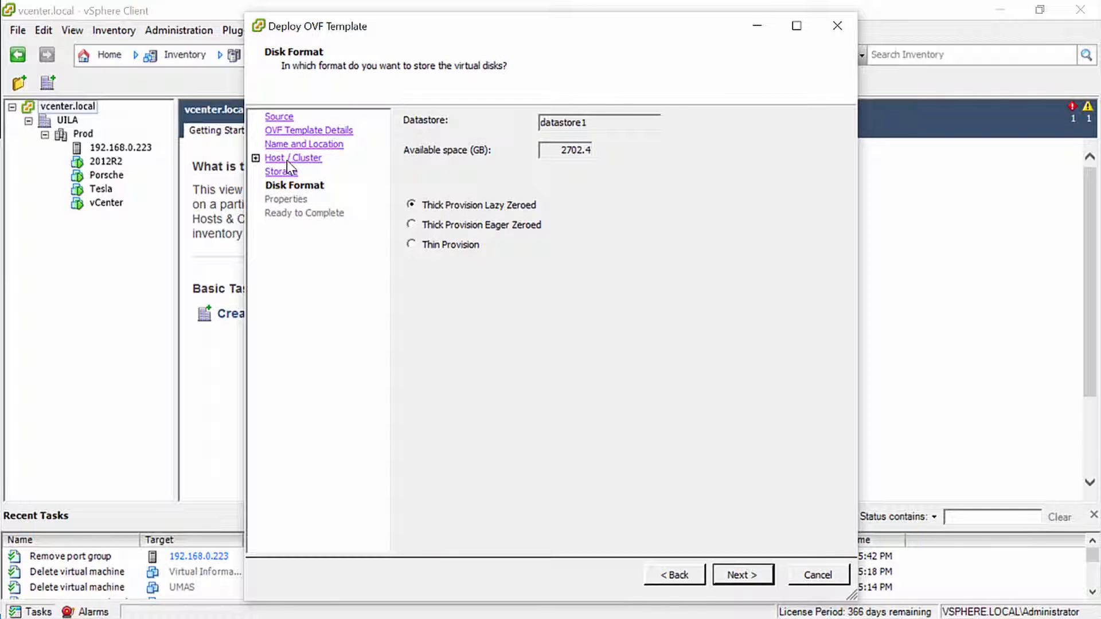
{"action": "left_click", "coordinate": [765, 575]}
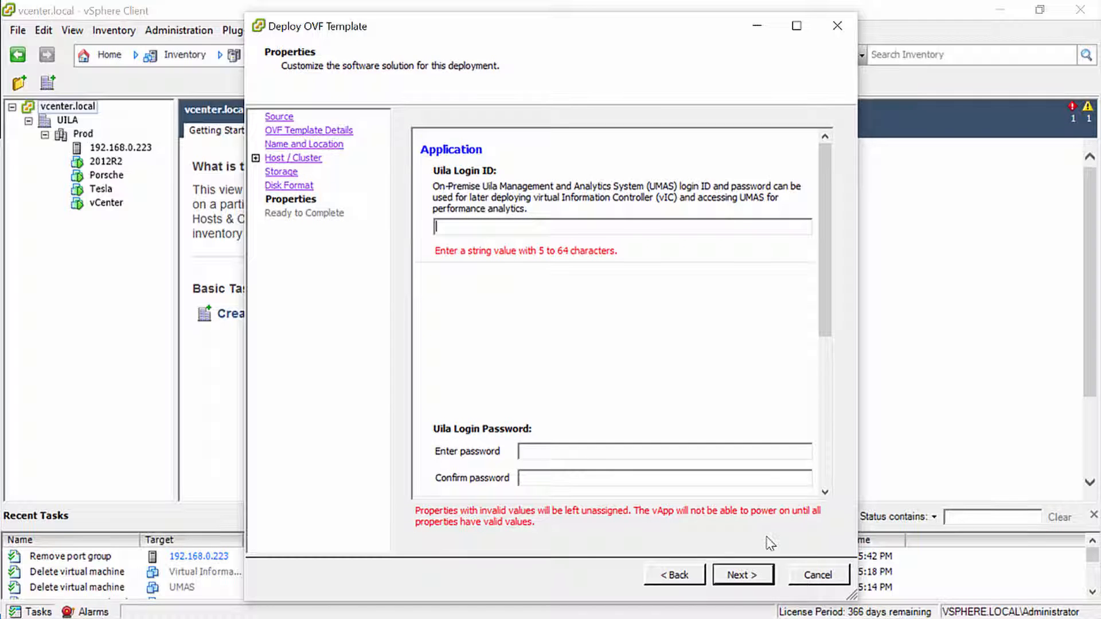
Set the Uila login ID to uilaadmin and enter and confirm the Uila login password
{"action": "left_click", "coordinate": [614, 223]}
{"action": "type", "text": "uilaadmin"}
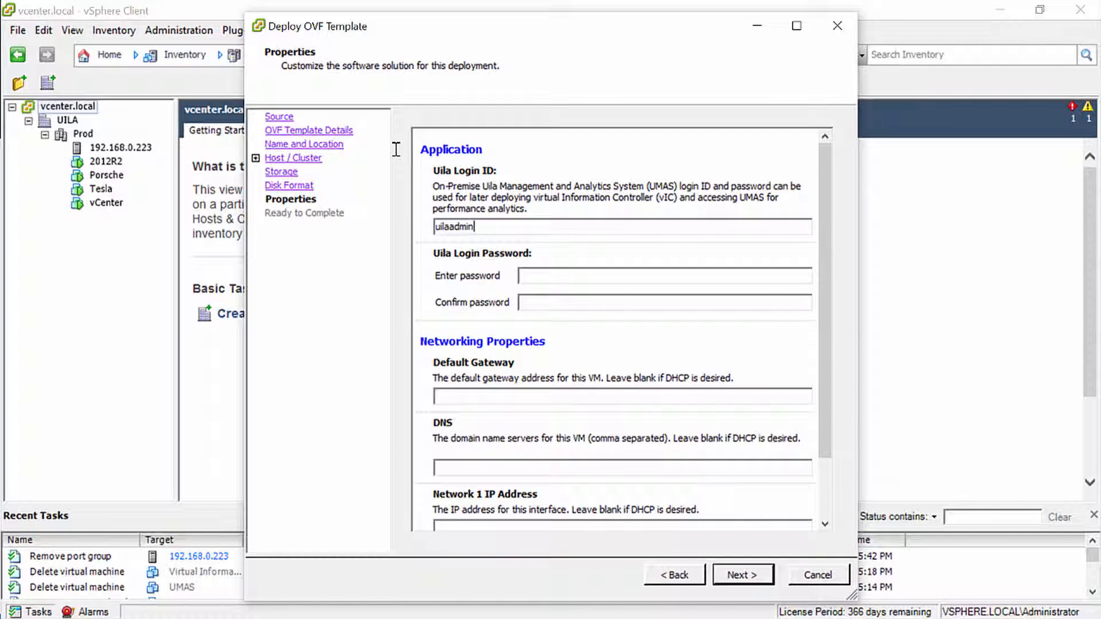
{"action": "type", "text": "****"}
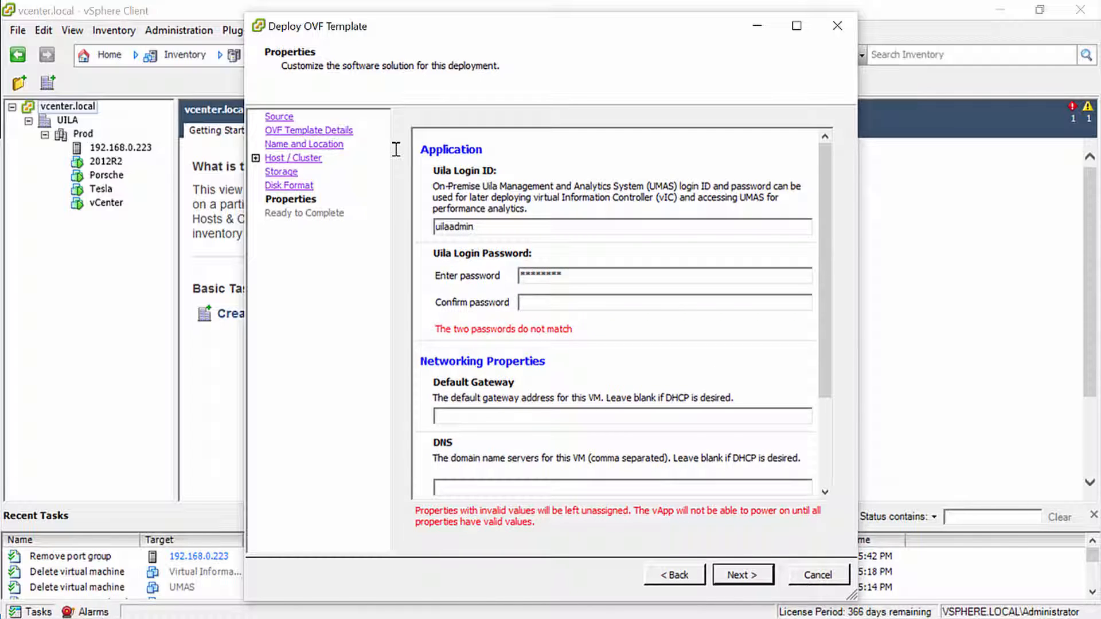
{"action": "type", "text": "********"}
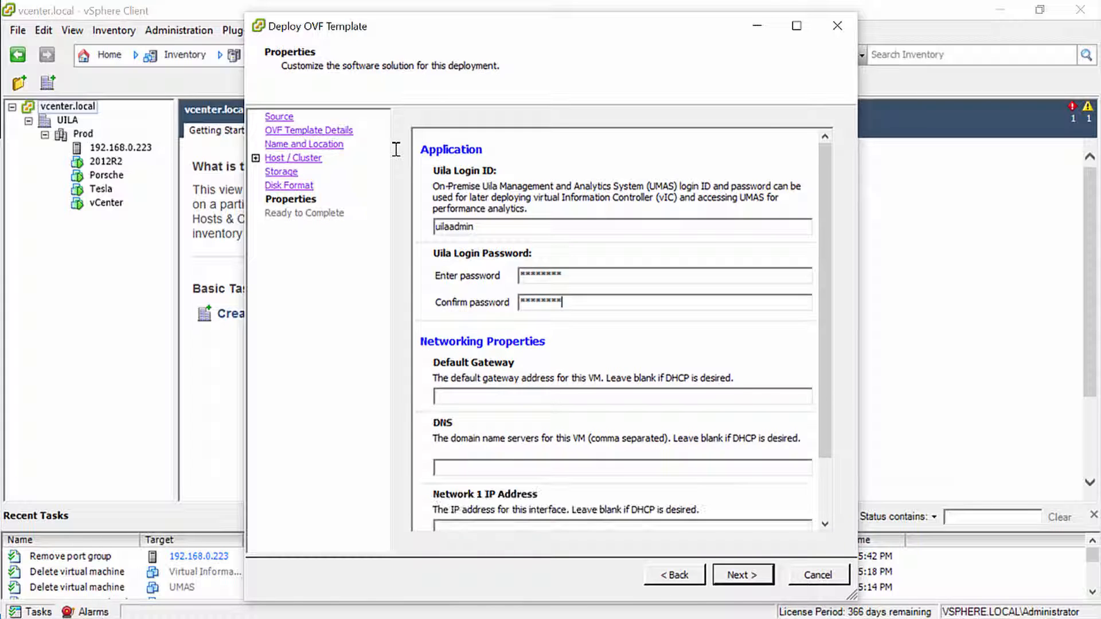
Set the default gateway and DNS to 192.168.0.1, the Network 1 IP address to 192.168.0.236 and the netmask to 255.255.255.0
{"action": "left_click", "coordinate": [538, 393]}
{"action": "type", "text": "192.168.0.1"}
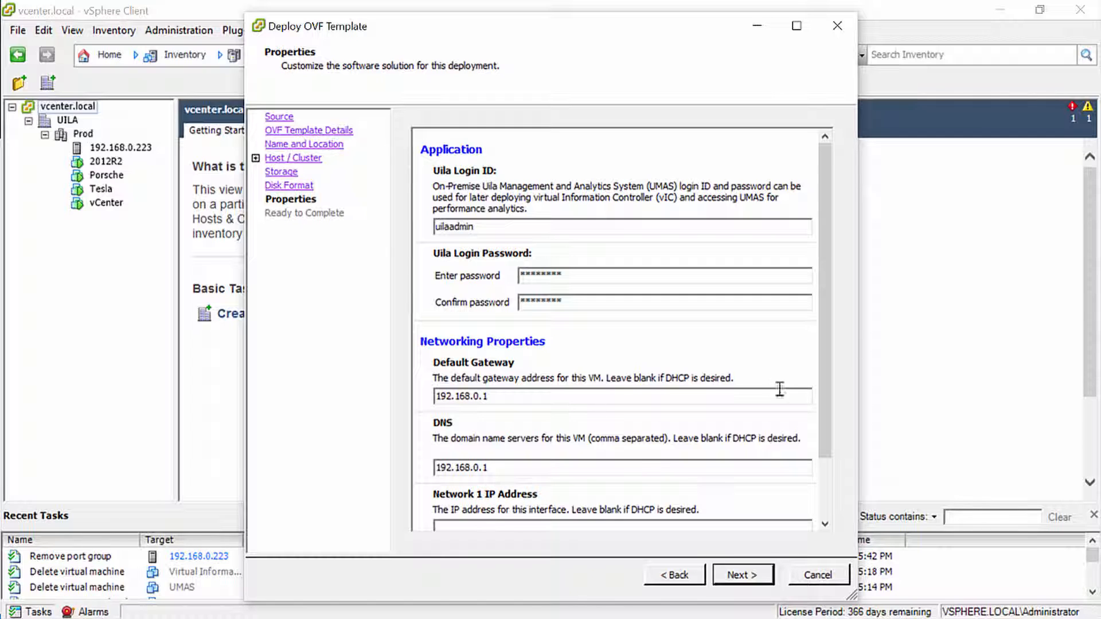
{"action": "scroll", "coordinate": [781, 388], "scroll_direction": "down", "scroll_amount": 3}
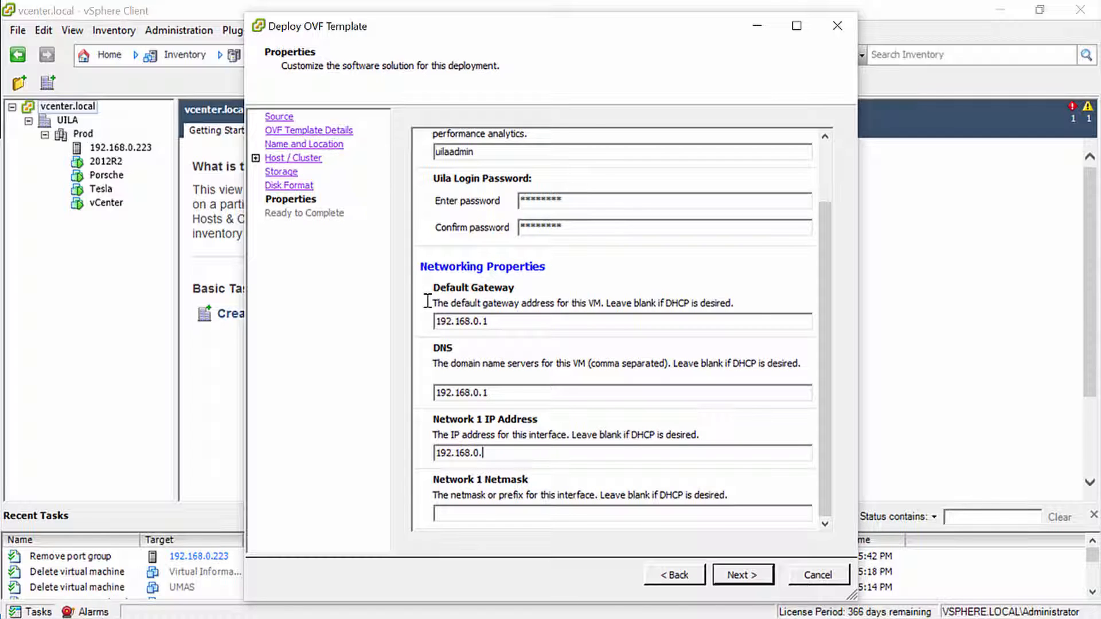
{"action": "left_click", "coordinate": [602, 510]}
{"action": "type", "text": "255.255.255.0"}
{"action": "left_click", "coordinate": [739, 574]}
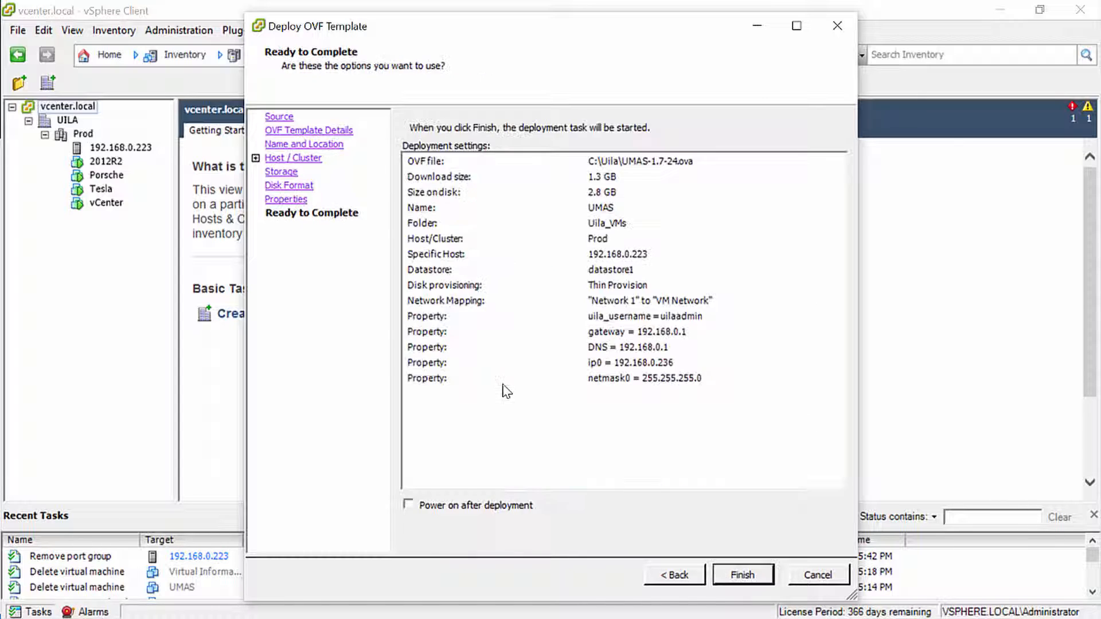
Enable power on after deployment and start deploying the UMAS virtual machine
{"action": "left_click", "coordinate": [408, 504]}
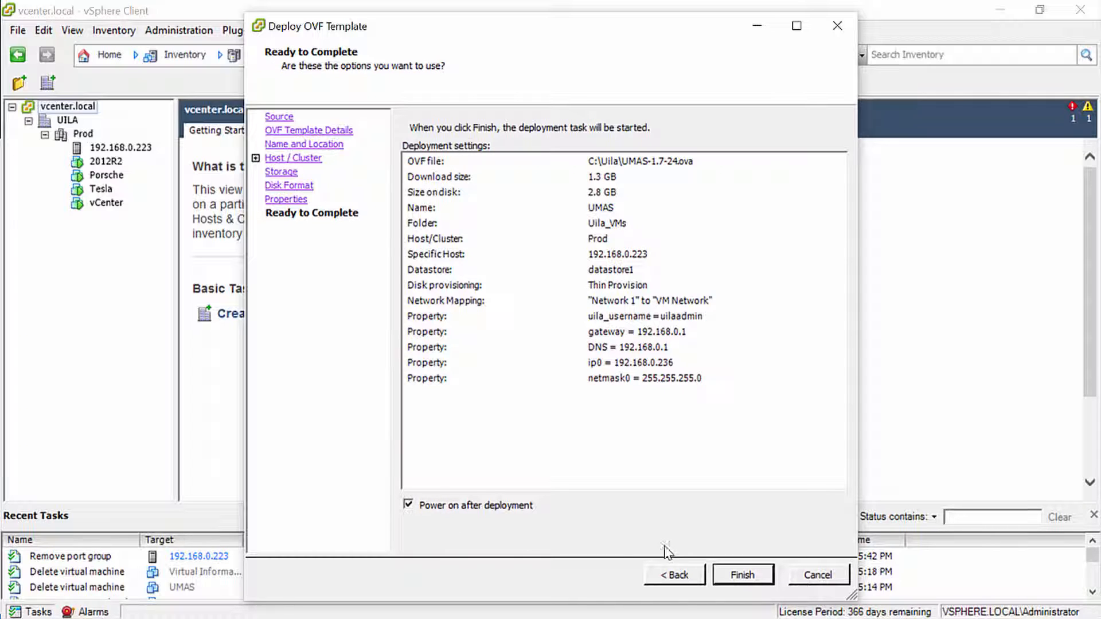
{"action": "left_click", "coordinate": [755, 579]}
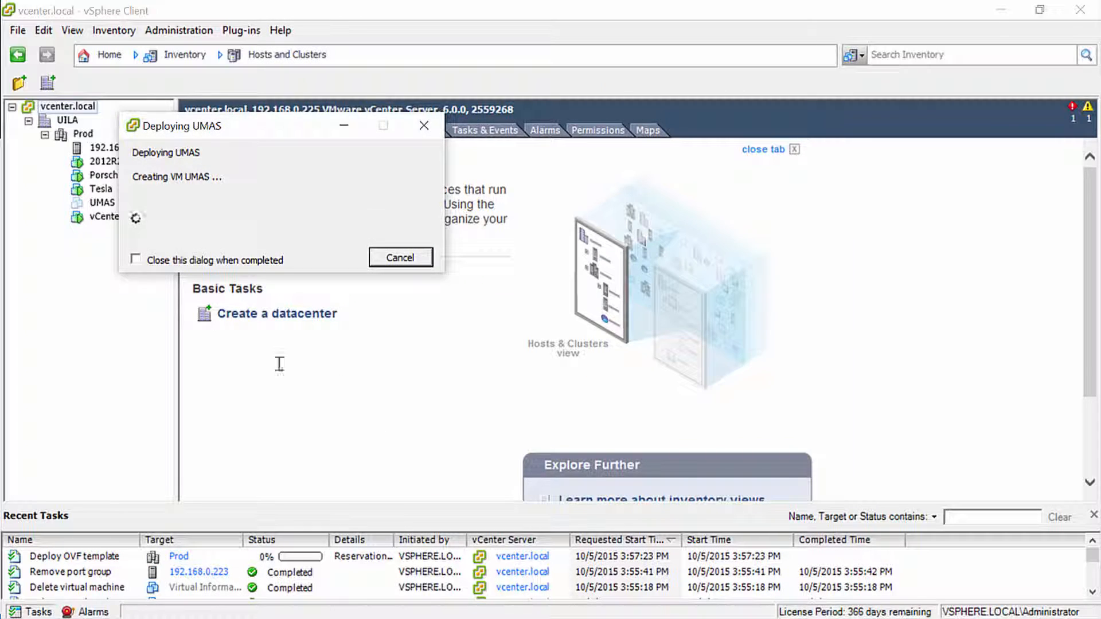
{"action": "left_click", "coordinate": [135, 258]}
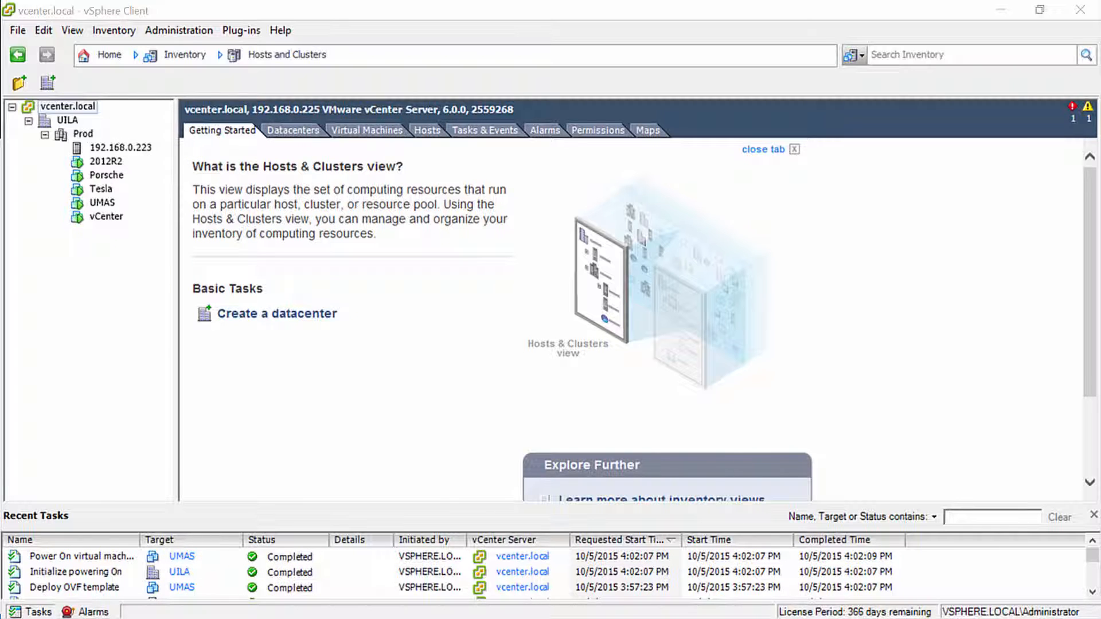
Start another OVF template deployment with C:\Uila\vIC-1.7-28.ova as its source
{"action": "left_click", "coordinate": [17, 30]}
{"action": "left_click", "coordinate": [63, 71]}
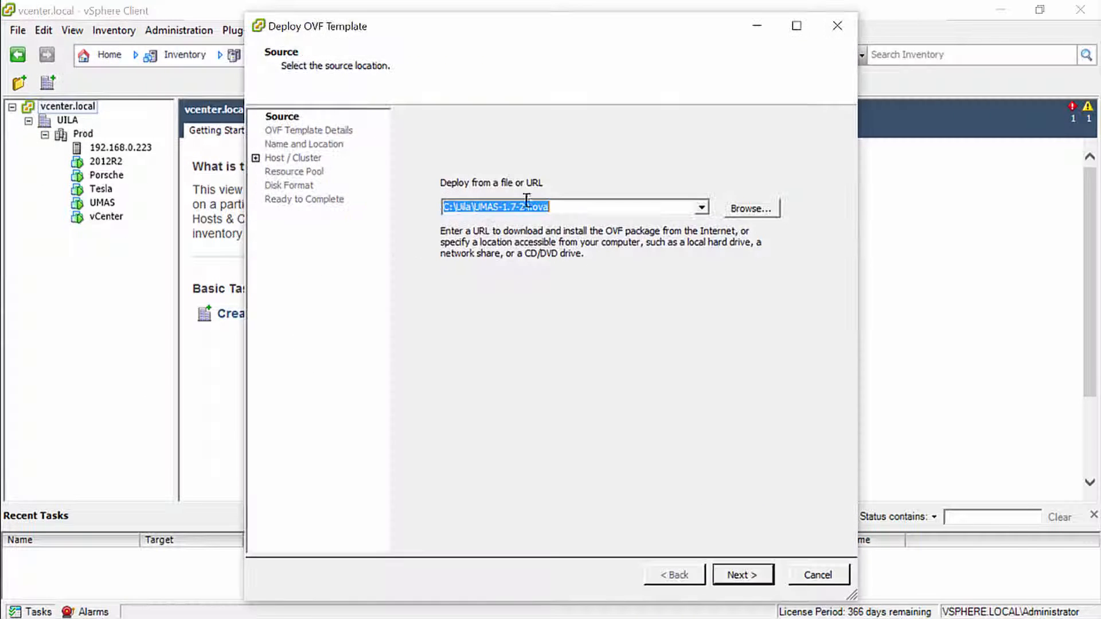
{"action": "left_click", "coordinate": [701, 207]}
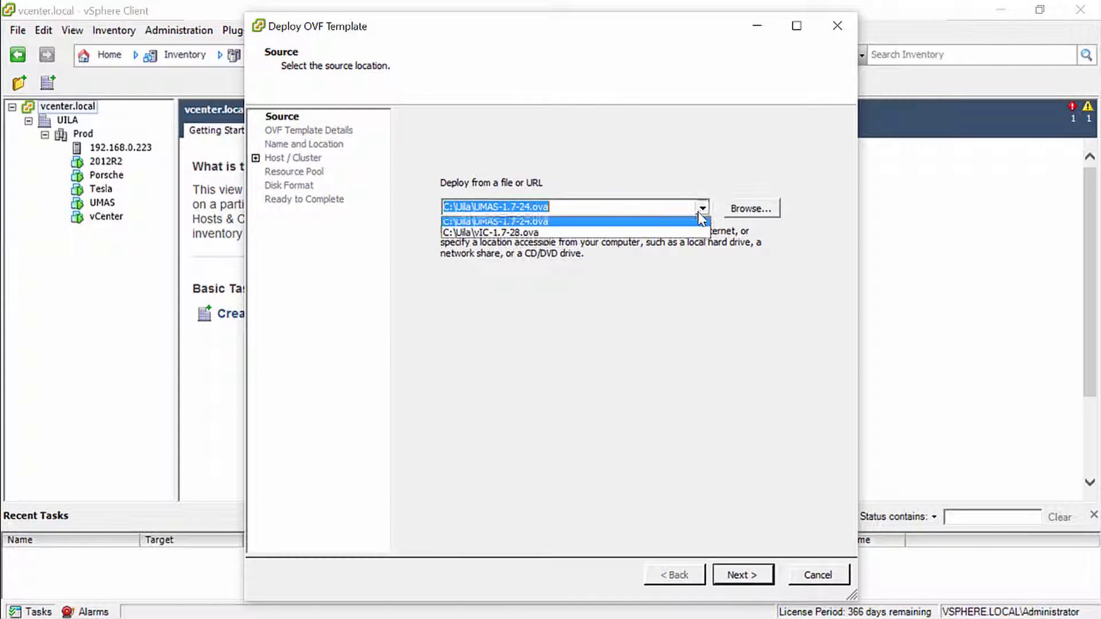
{"action": "left_click", "coordinate": [669, 235]}
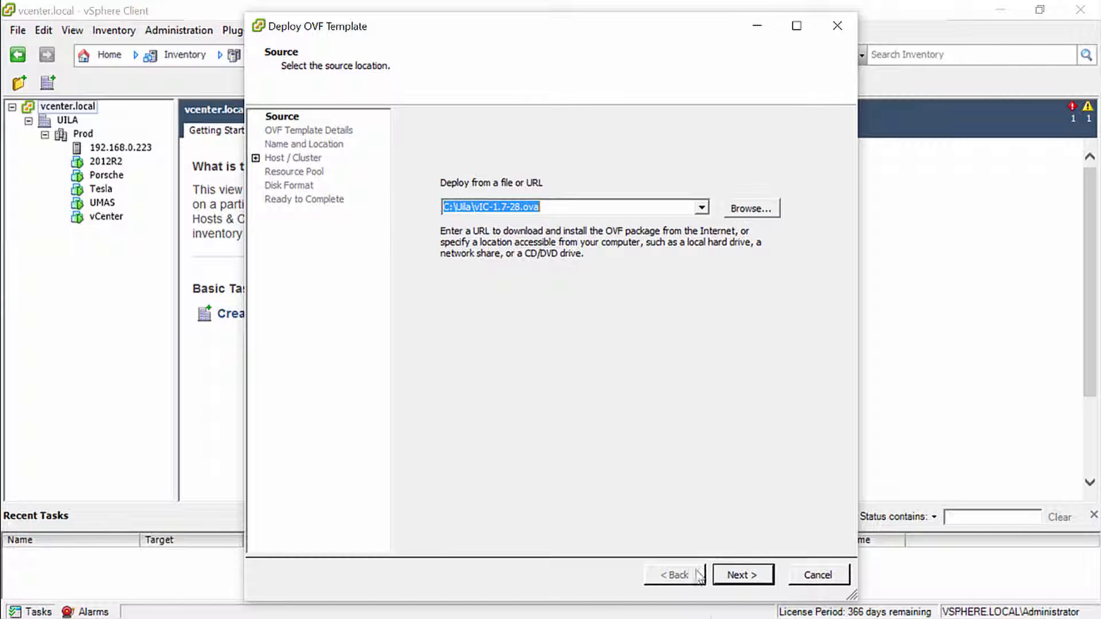
{"action": "left_click", "coordinate": [746, 576]}
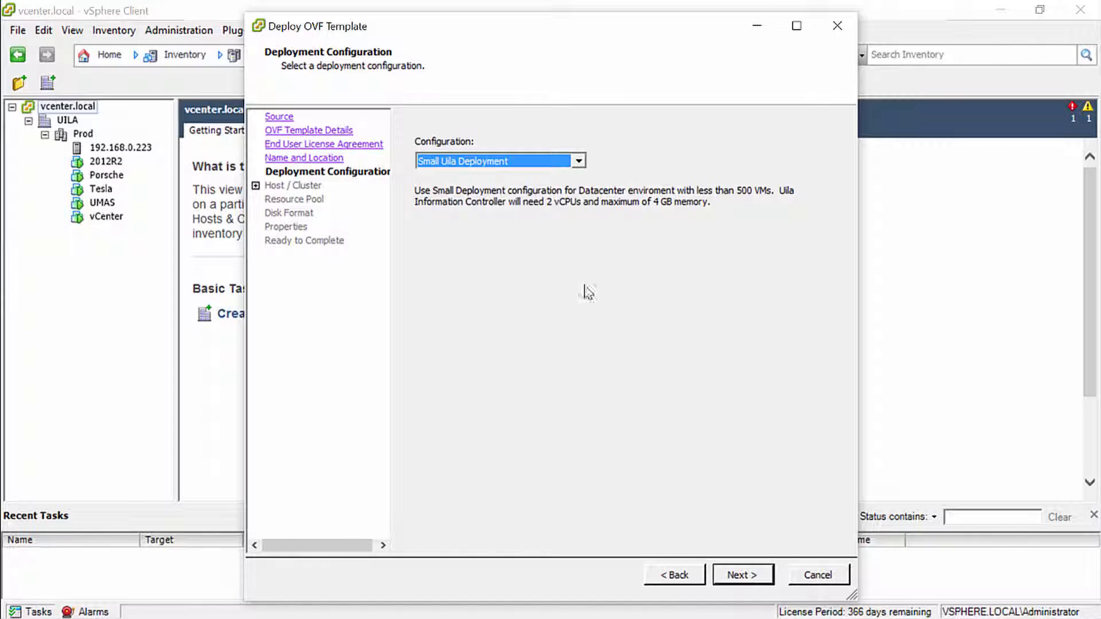
Examine the descriptions of the Medium Uila Deployment and Large Uila Deployment configurations
{"action": "left_click", "coordinate": [578, 161]}
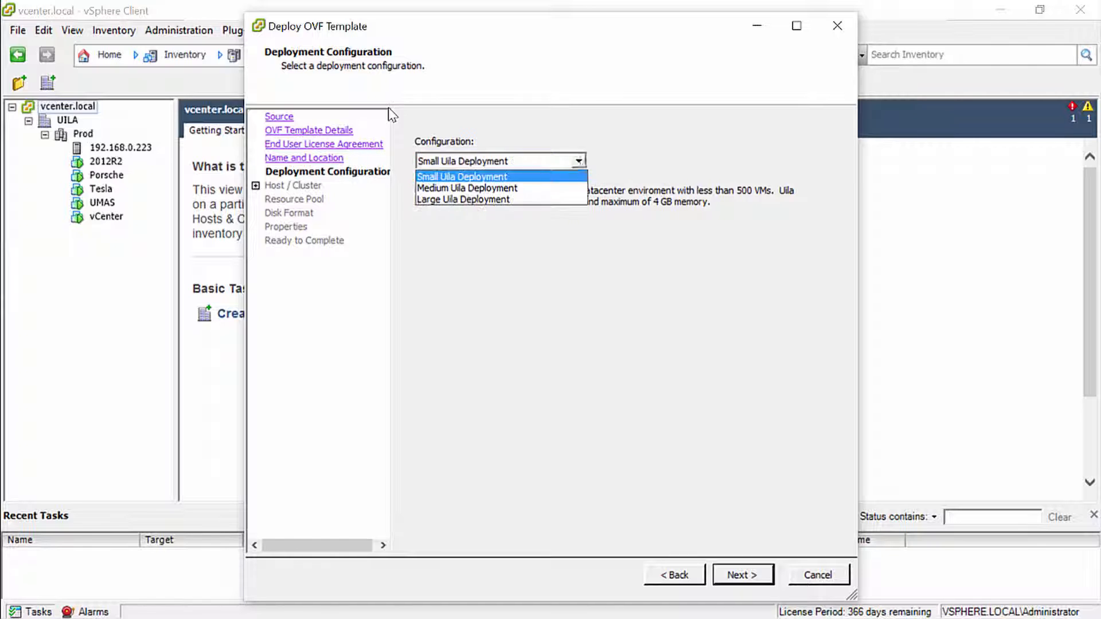
{"action": "left_click", "coordinate": [573, 188]}
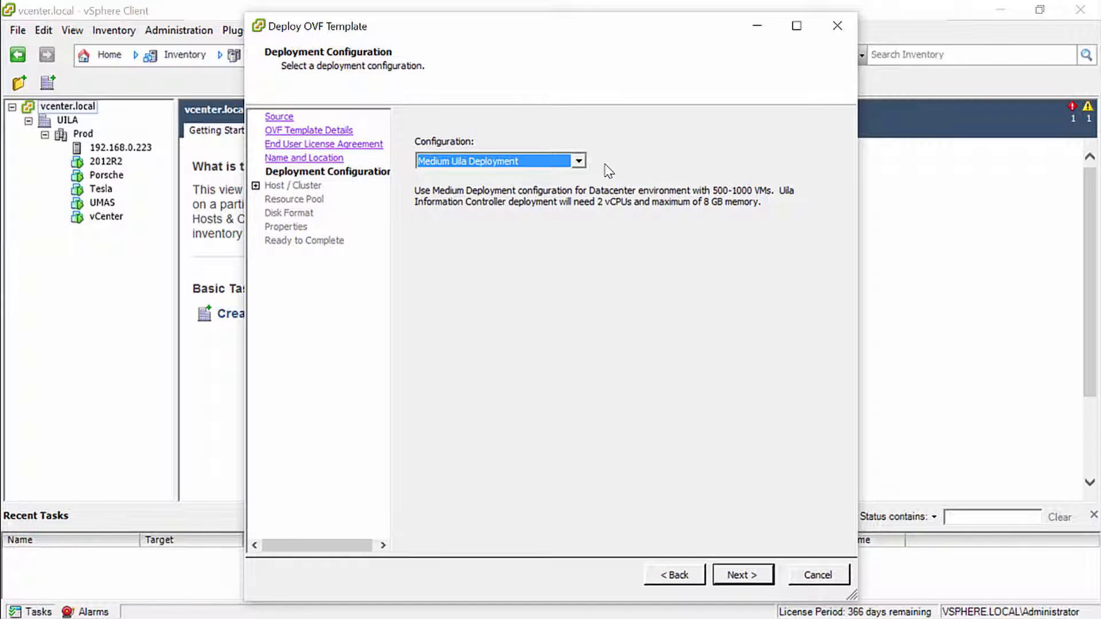
{"action": "left_click", "coordinate": [579, 161]}
{"action": "left_click", "coordinate": [573, 201]}
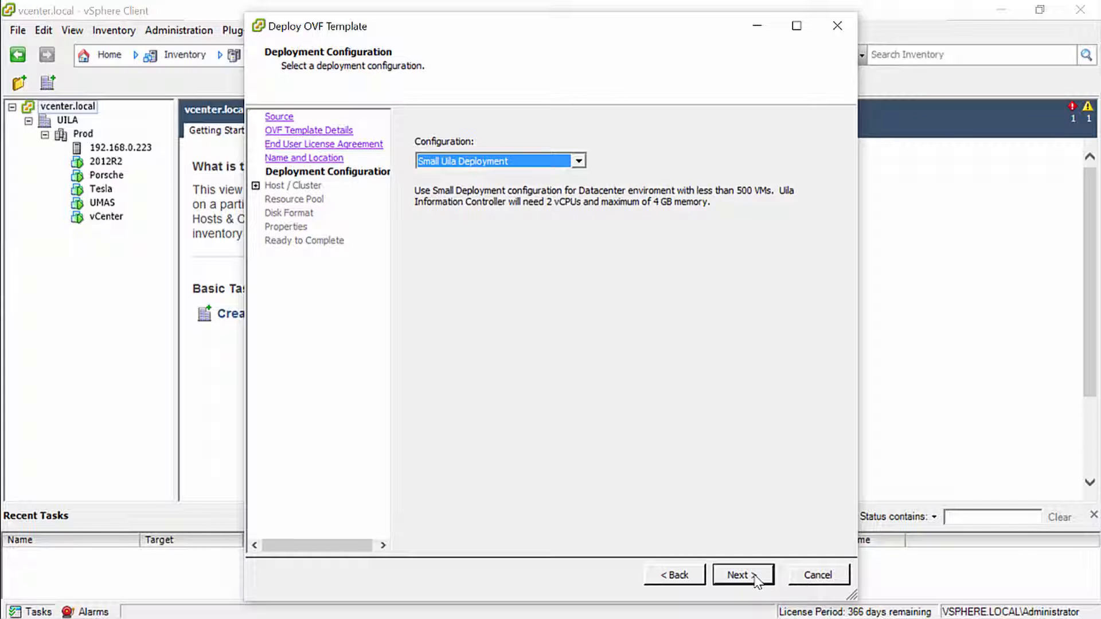
Store the controller's files on datastore1 and set the disk format to Thin Provision
{"action": "left_click", "coordinate": [754, 576]}
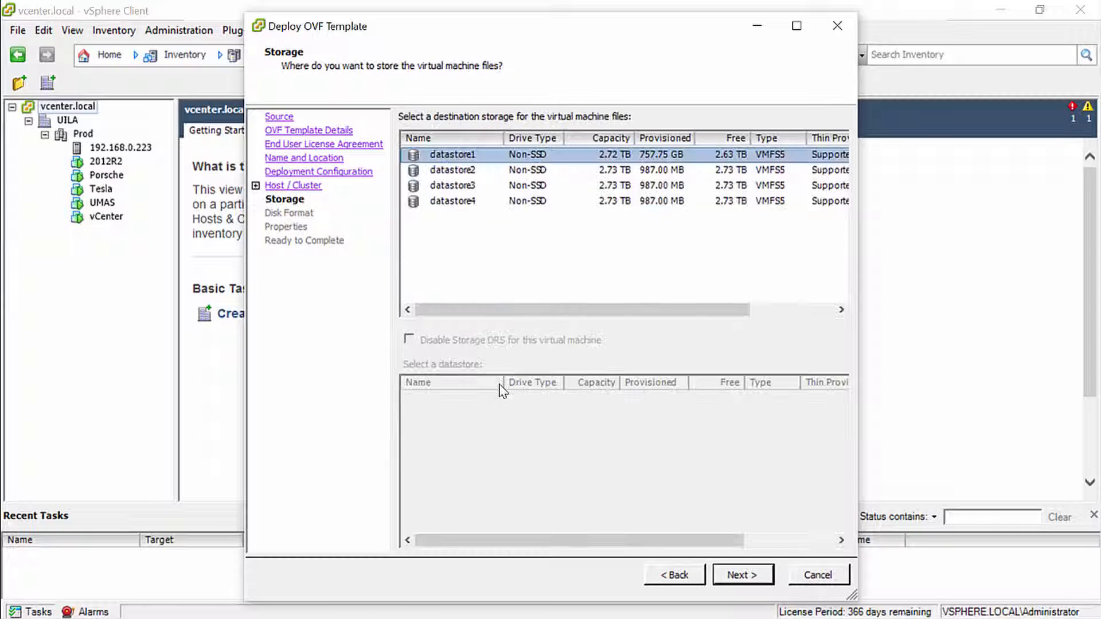
{"action": "key", "text": "Return"}
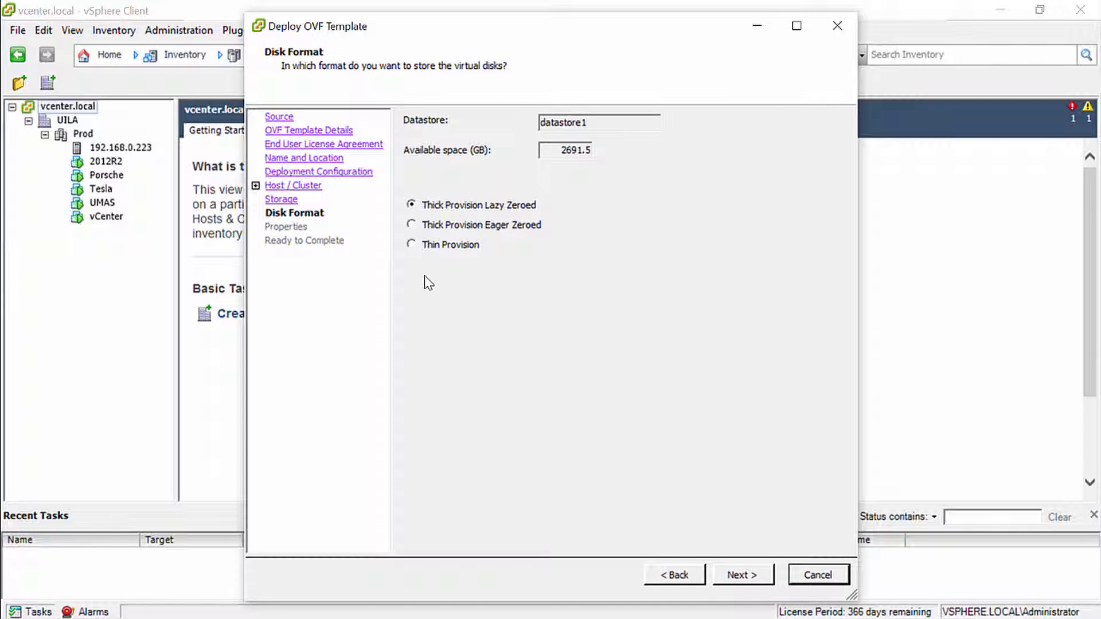
{"action": "left_click", "coordinate": [412, 243]}
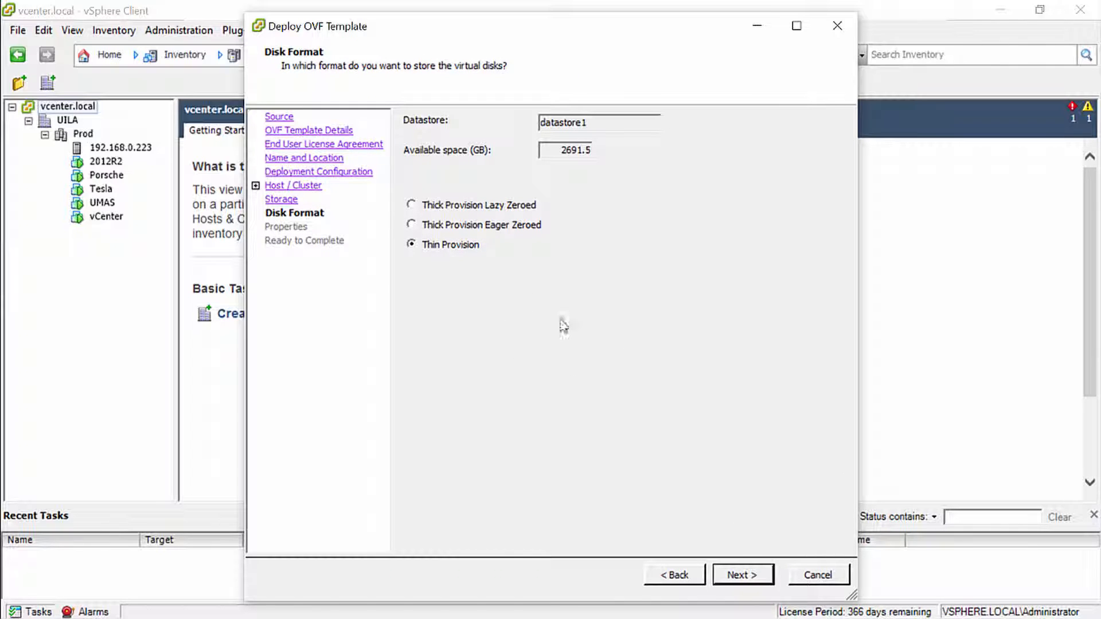
{"action": "left_click", "coordinate": [750, 580]}
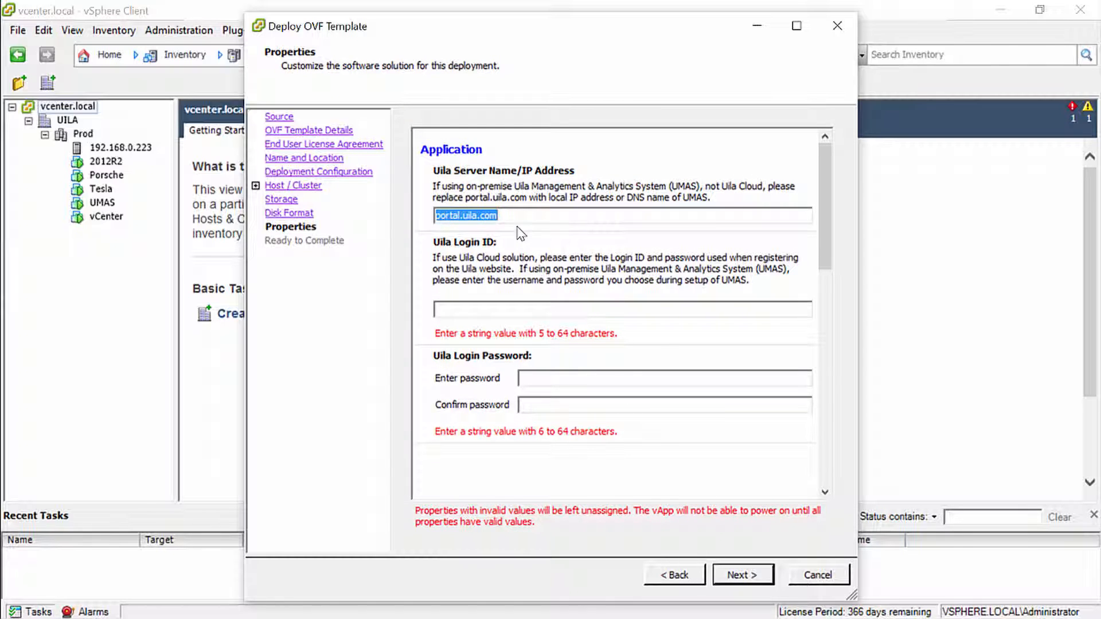
Replace the Uila server name/IP address with 192.168.0.236
{"action": "type", "text": "192"}
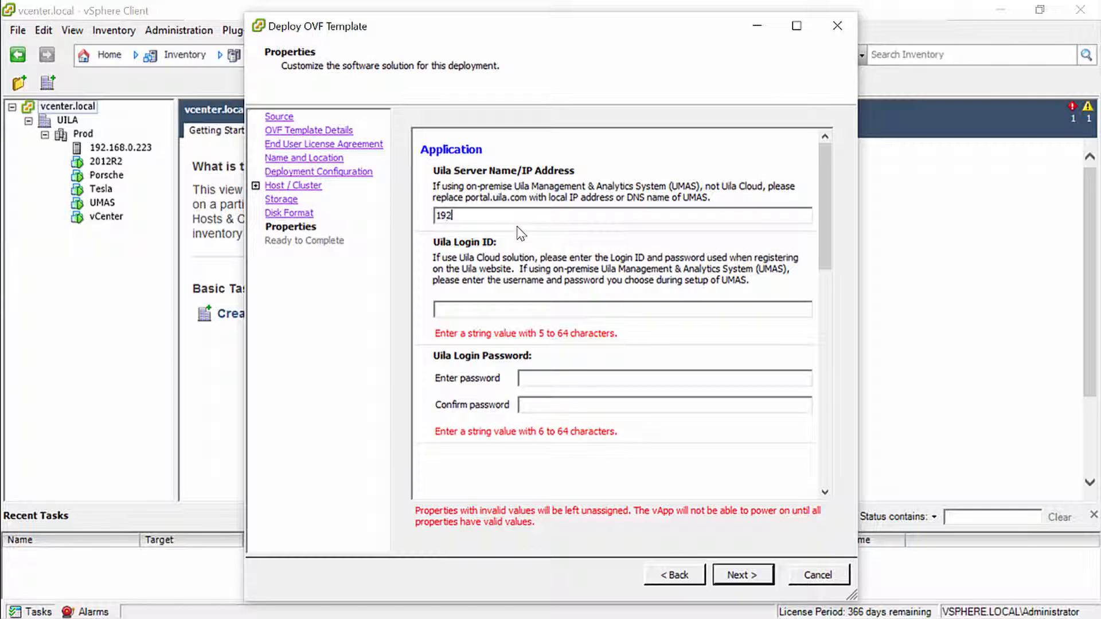
{"action": "type", "text": ".168.0."}
{"action": "type", "text": "23"}
{"action": "type", "text": "6"}
{"action": "type", "text": "uilaa"}
{"action": "type", "text": "dmin"}
Enter uilaadmin as the controller's Uila login ID, then enter and confirm the Uila login password
{"action": "key", "text": "Tab"}
{"action": "type", "text": "*********"}
{"action": "key", "text": "Tab"}
{"action": "type", "text": "*"}
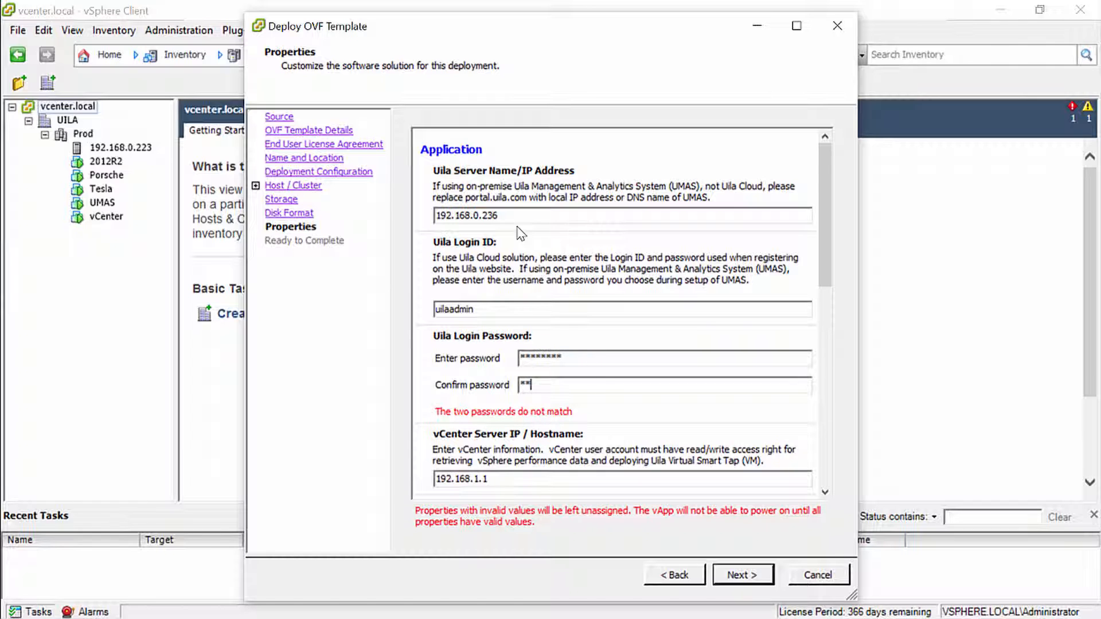
{"action": "type", "text": "********"}
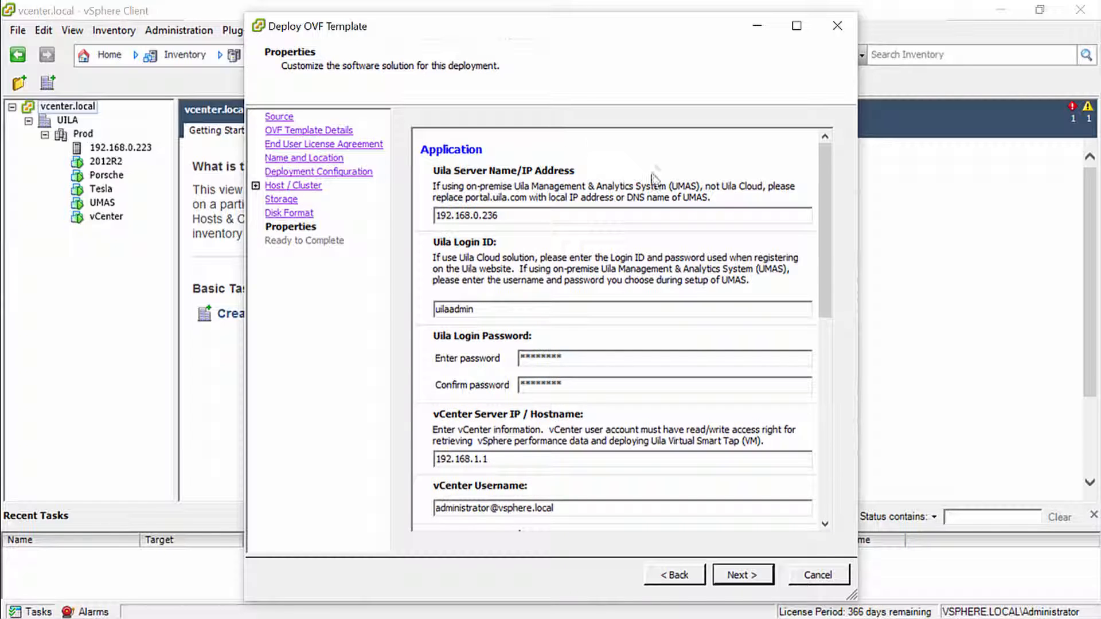
Set the vCenter server IP to 192.168.0.224
{"action": "scroll", "coordinate": [825, 207], "scroll_direction": "down", "scroll_amount": 5}
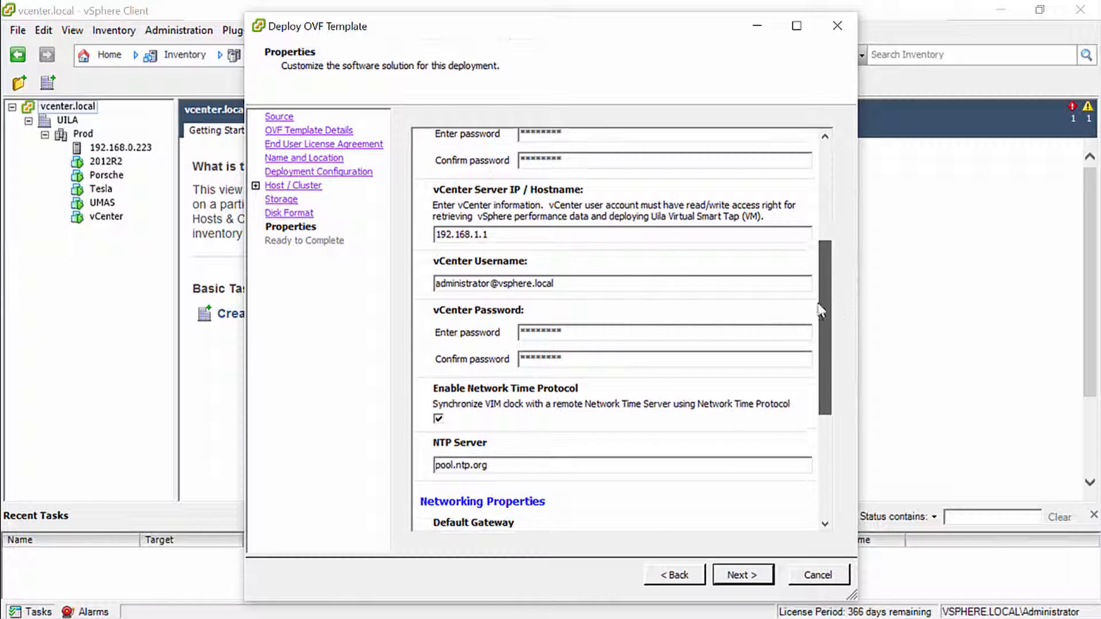
{"action": "left_click", "coordinate": [499, 233]}
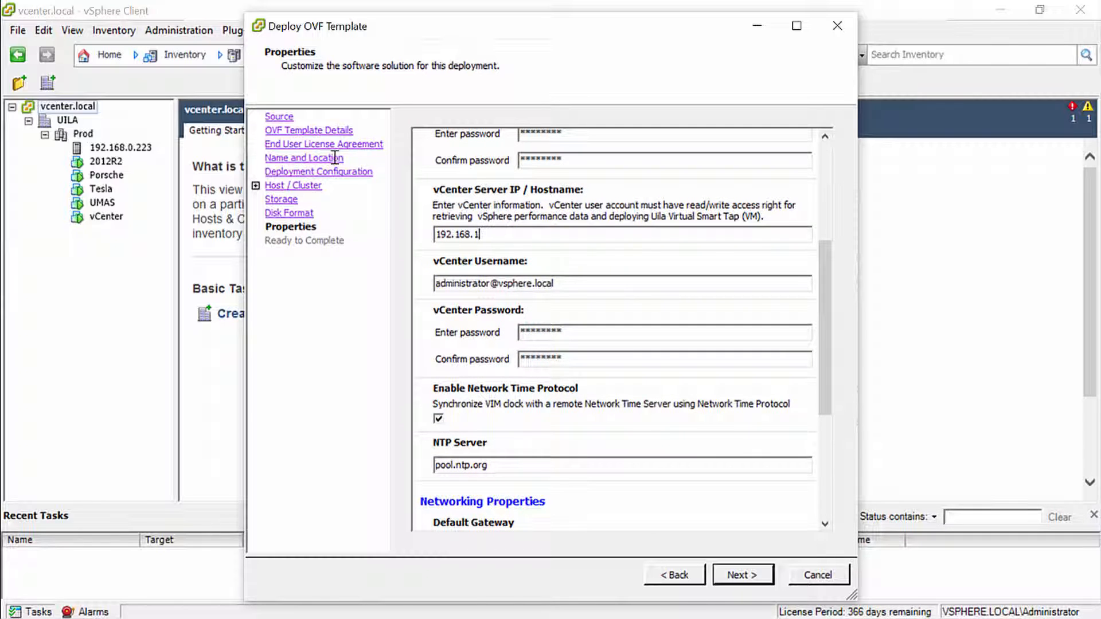
{"action": "type", "text": "0.223"}
{"action": "key", "text": "BackSpace"}
{"action": "type", "text": "4"}
Replace the preset vCenter password and confirm the new one
{"action": "left_click_drag", "start_coordinate": [567, 332], "coordinate": [505, 335]}
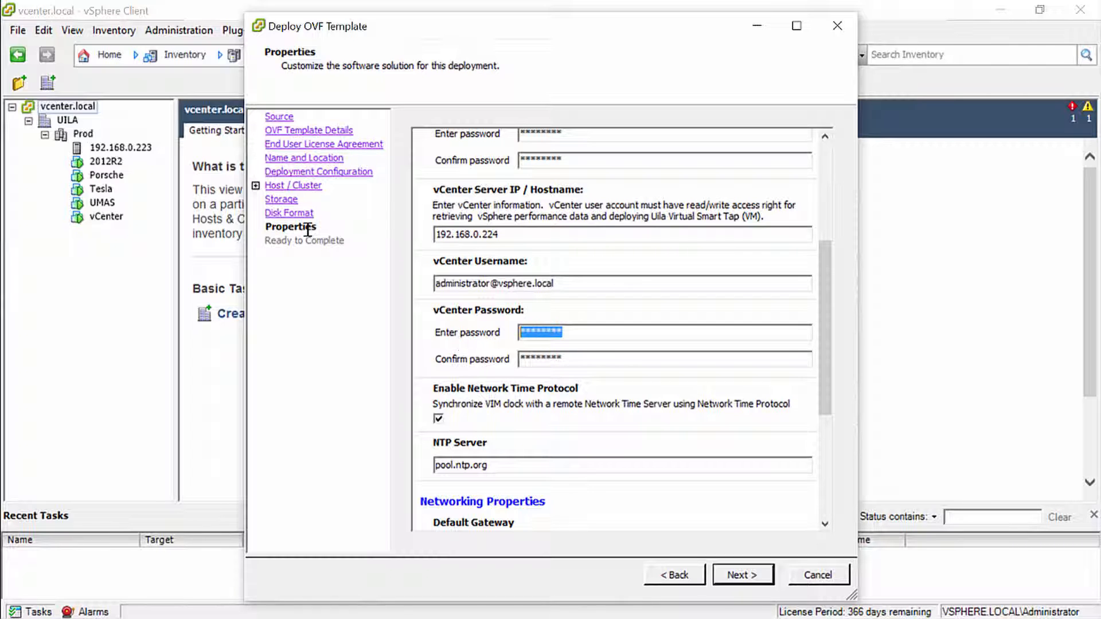
{"action": "type", "text": "admin"}
{"action": "key", "text": "Tab"}
{"action": "type", "text": "ad******"}
Set gateway and DNS to 192.168.0.1, IP address to 192.168.0.237 and netmask to 255.255.255.0, and start the Virtual Information Controller deployment
{"action": "left_click_drag", "start_coordinate": [824, 271], "coordinate": [840, 376]}
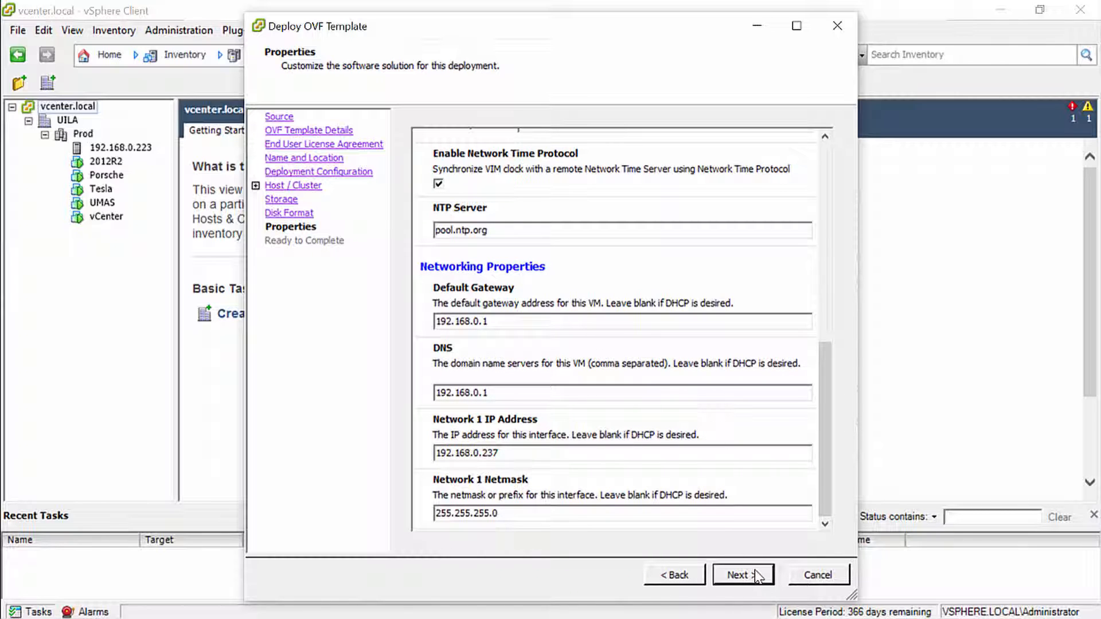
{"action": "left_click", "coordinate": [739, 575]}
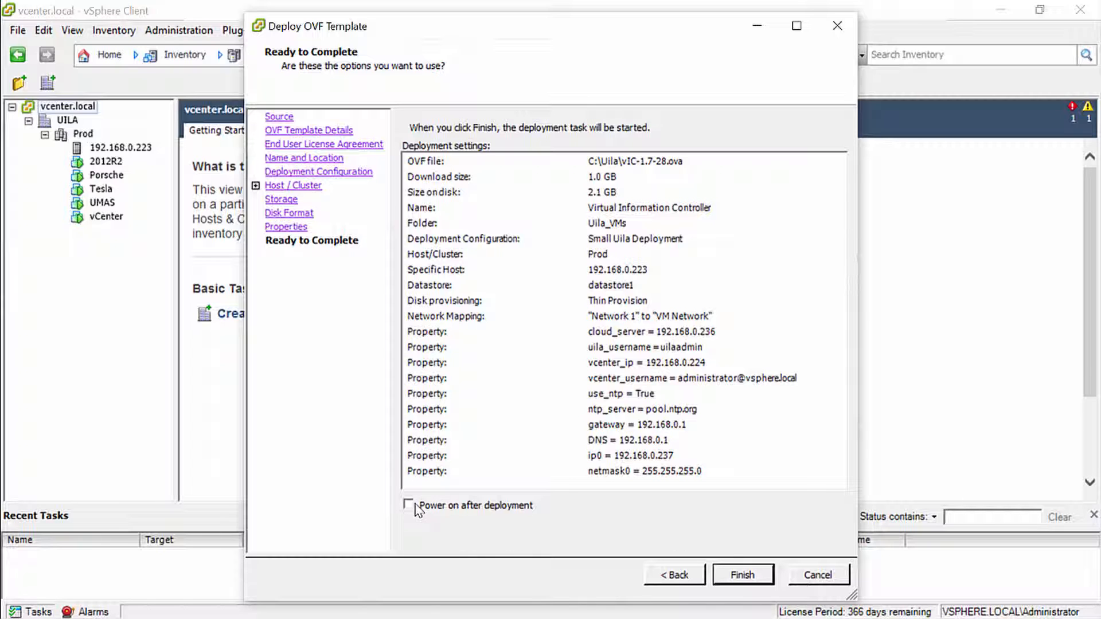
{"action": "left_click", "coordinate": [742, 574]}
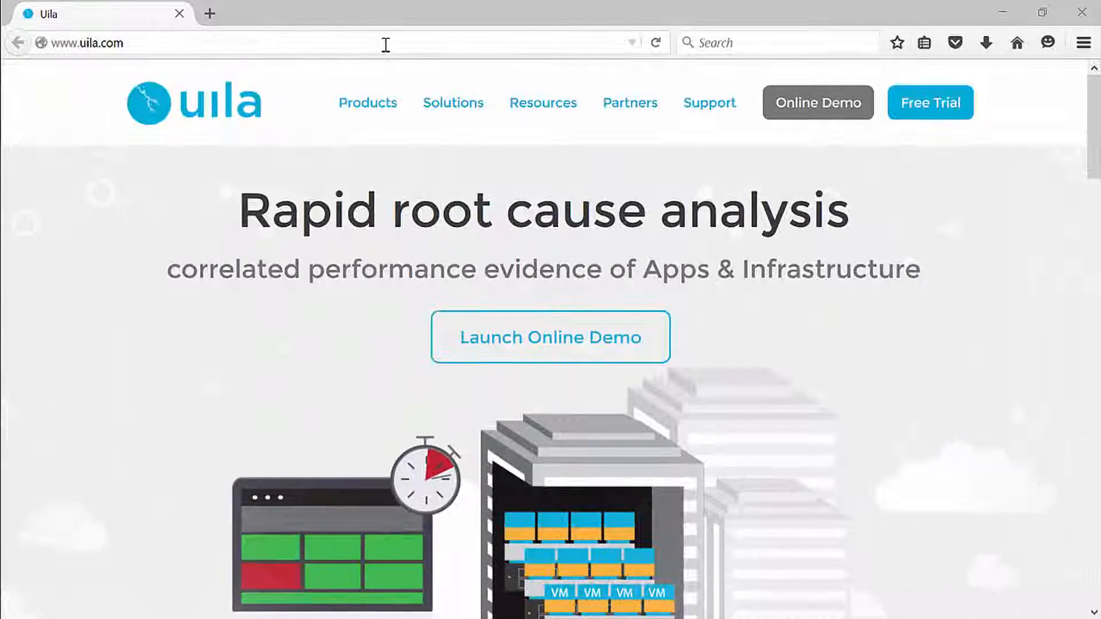
Open the UMAS web portal at 192.168.0.236 in the browser
{"action": "left_click", "coordinate": [386, 43]}
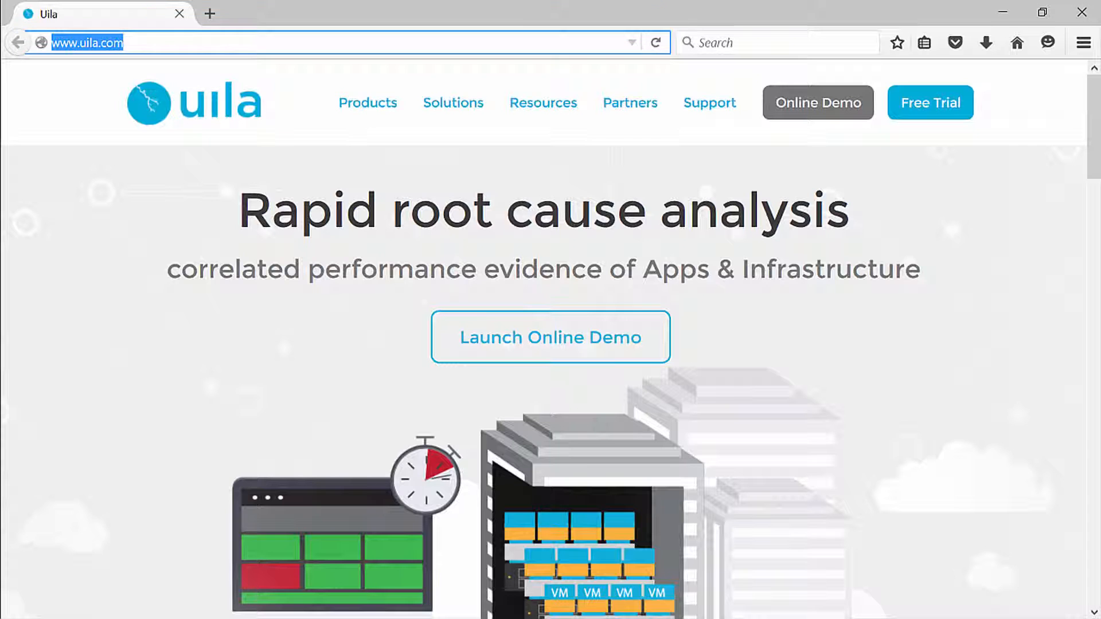
{"action": "type", "text": "192.168.0.236"}
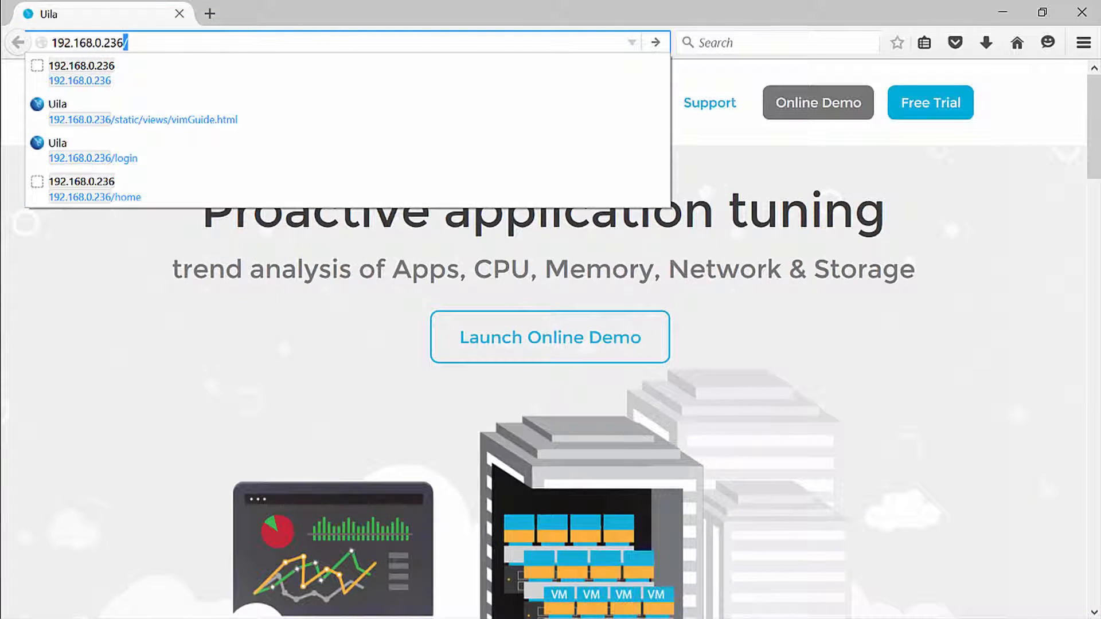
{"action": "key", "text": "Return"}
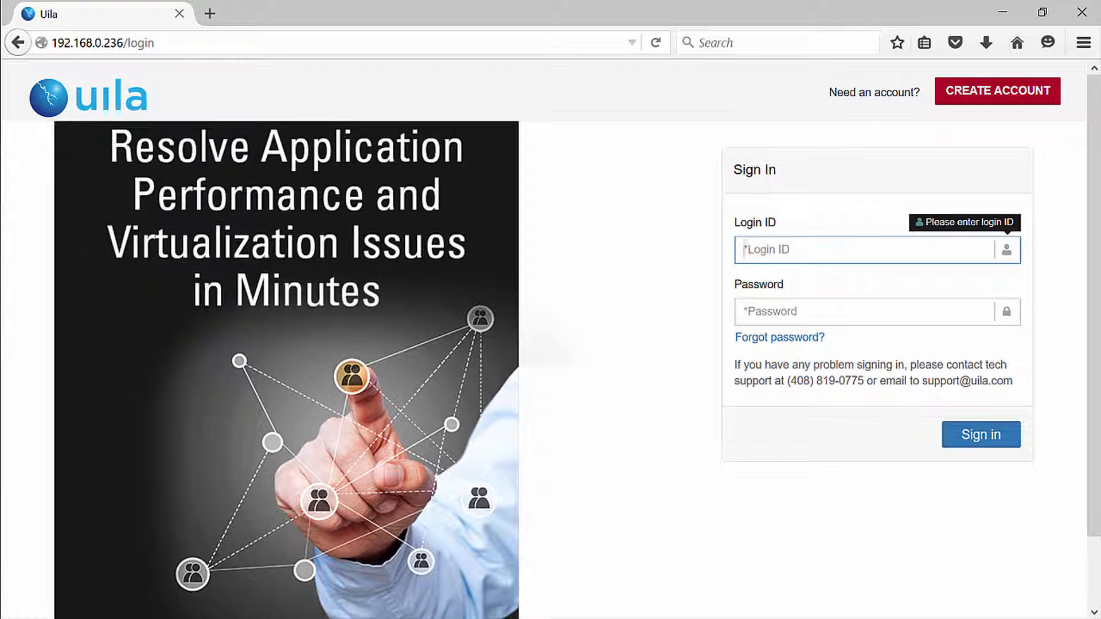
Sign in to the portal with login ID uilaadmin and the account password
{"action": "type", "text": "uilaadmin"}
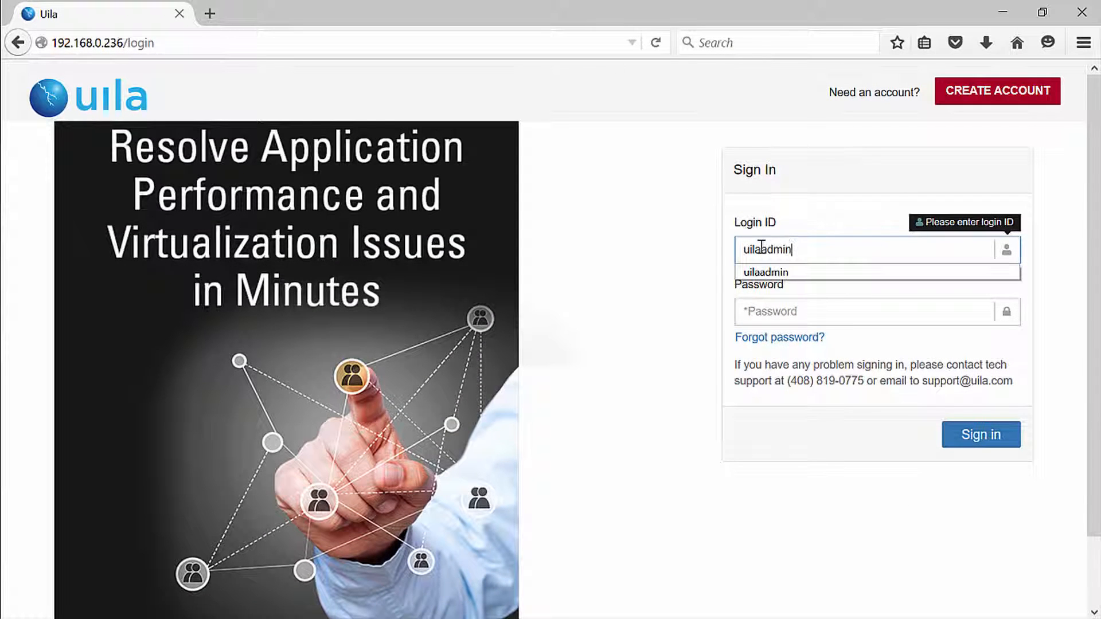
{"action": "key", "text": "Tab"}
{"action": "type", "text": "ui"}
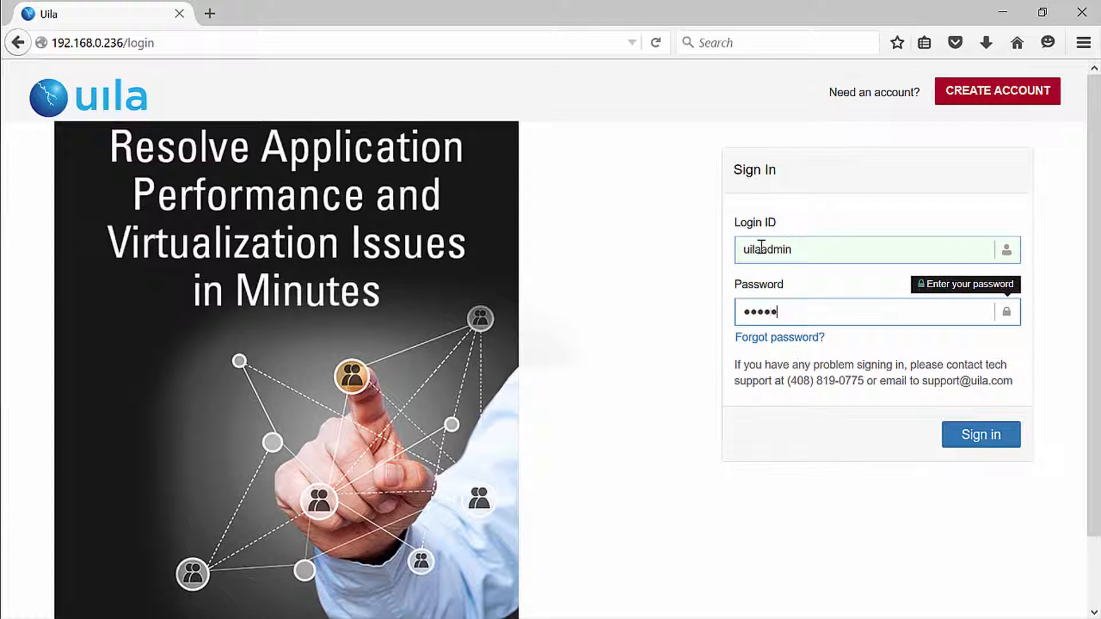
{"action": "key", "text": "Return"}
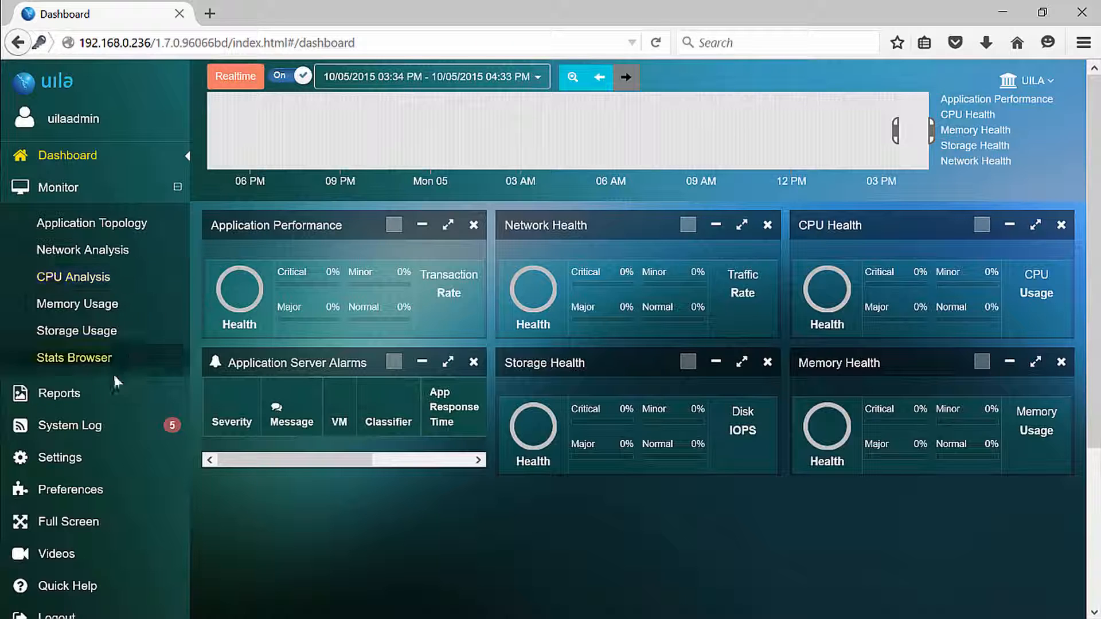
{"action": "left_click", "coordinate": [90, 430]}
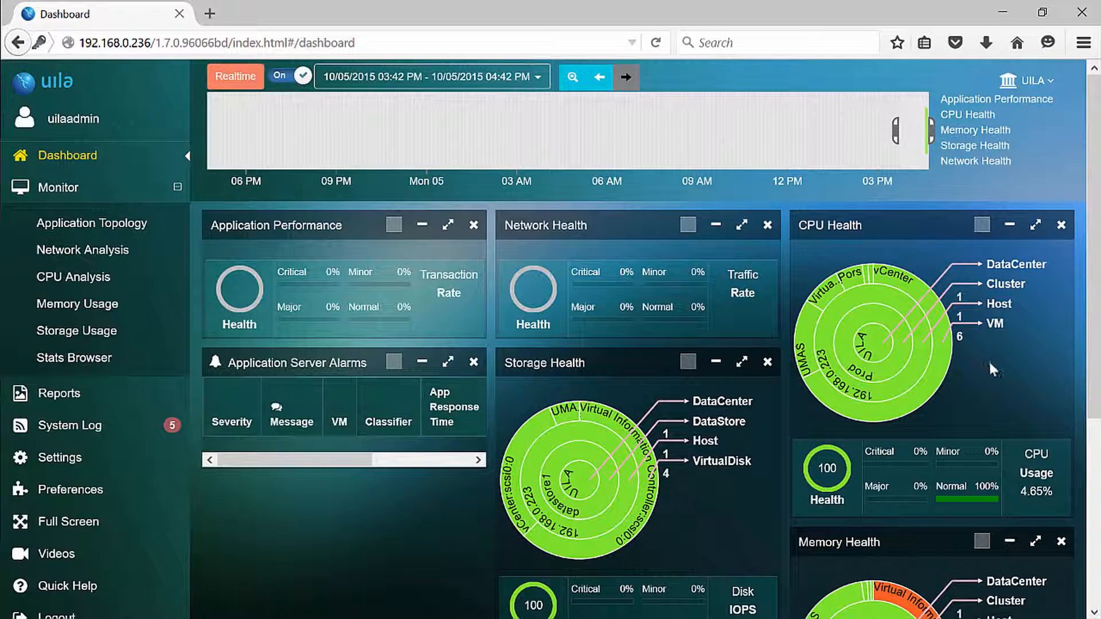
{"action": "left_click_drag", "start_coordinate": [1096, 213], "coordinate": [1090, 181]}
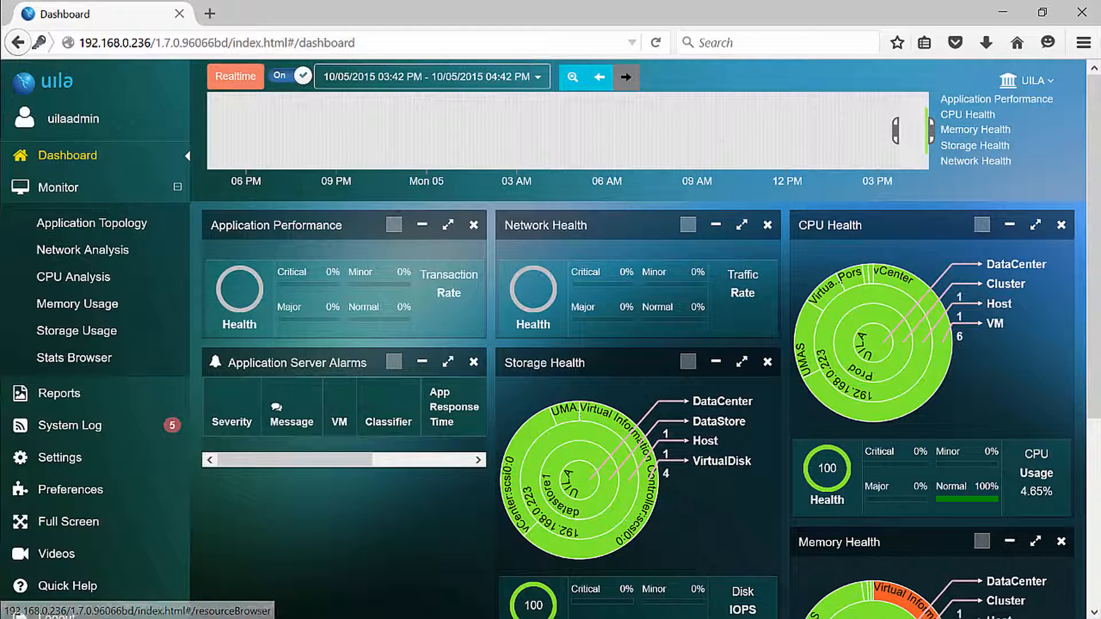
Go to the VST configuration in the portal settings, expand host 192.168.0.223 and select its vSwitch0
{"action": "left_click", "coordinate": [57, 456]}
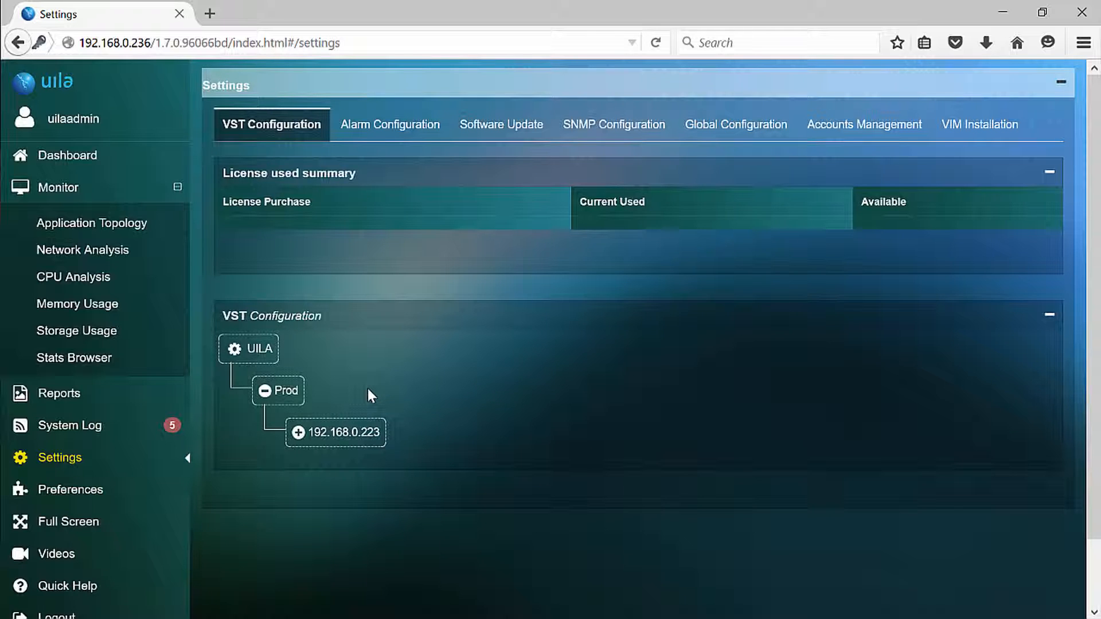
{"action": "left_click", "coordinate": [299, 433]}
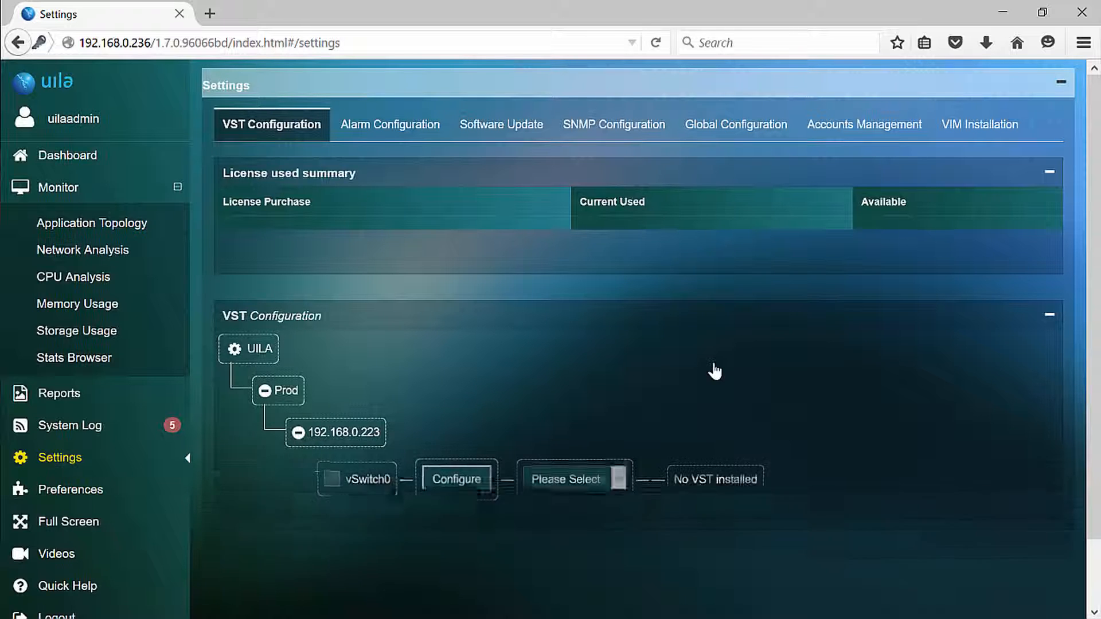
{"action": "left_click", "coordinate": [335, 483]}
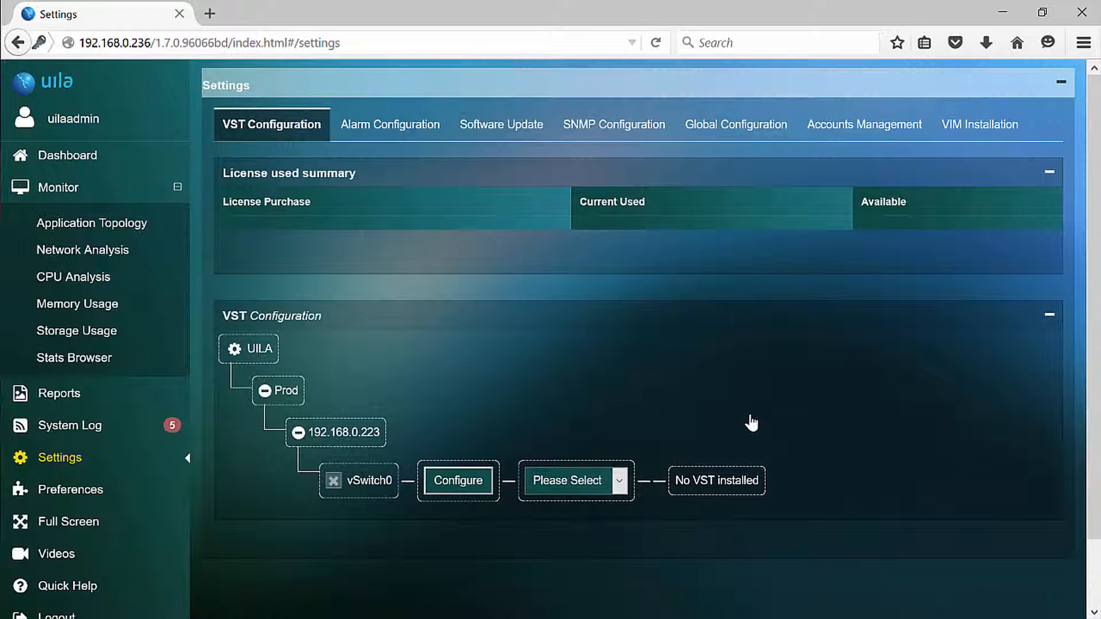
Configure the VST for vSwitch0 with datastore1 and the VM Network port group, and apply the settings
{"action": "left_click", "coordinate": [458, 480]}
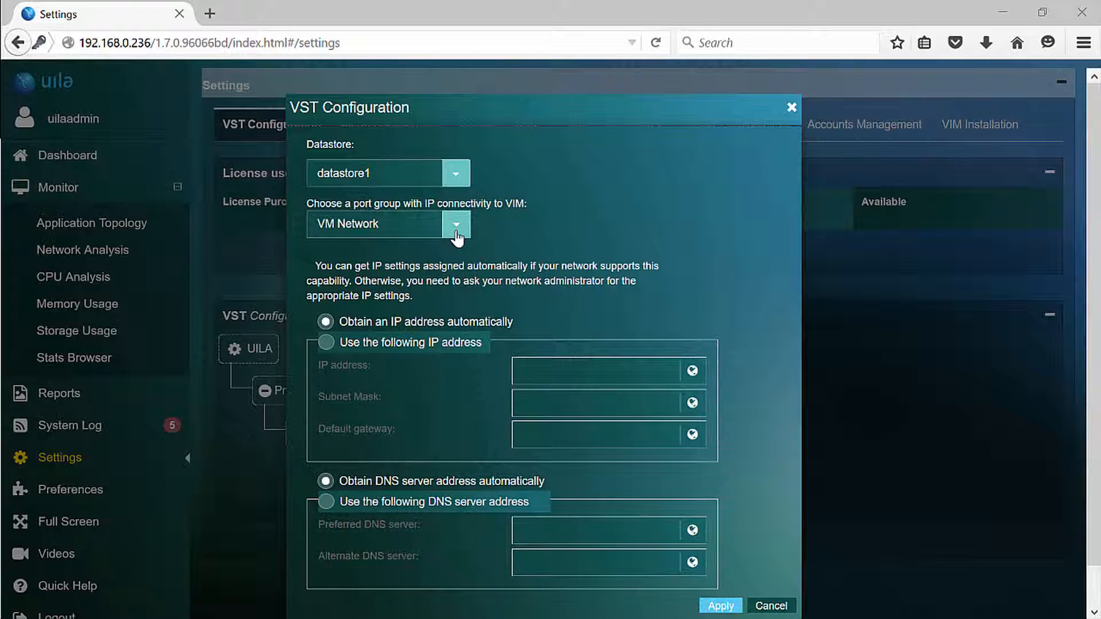
{"action": "left_click", "coordinate": [445, 350]}
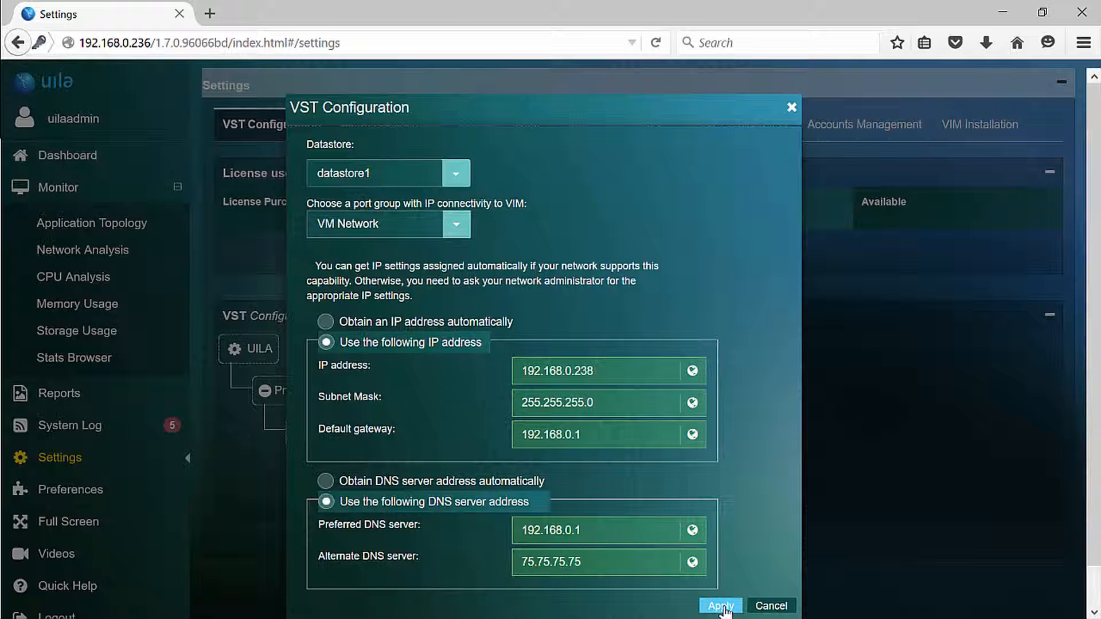
{"action": "left_click", "coordinate": [722, 606]}
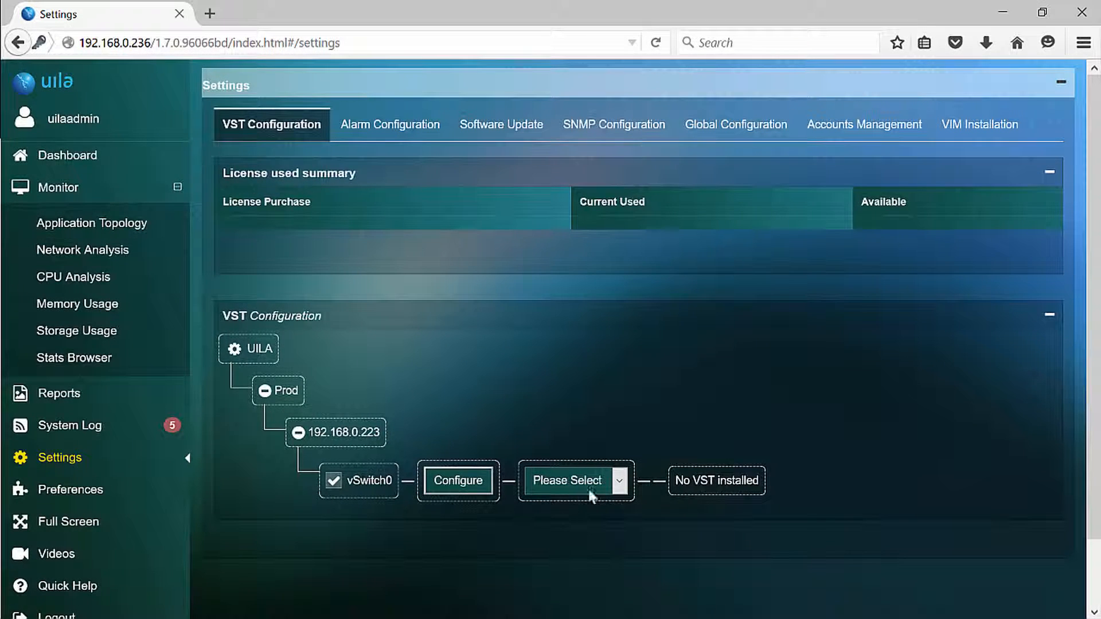
Choose Install as the VST action for vSwitch0 and confirm the installation
{"action": "left_click", "coordinate": [619, 480]}
{"action": "left_click", "coordinate": [601, 517]}
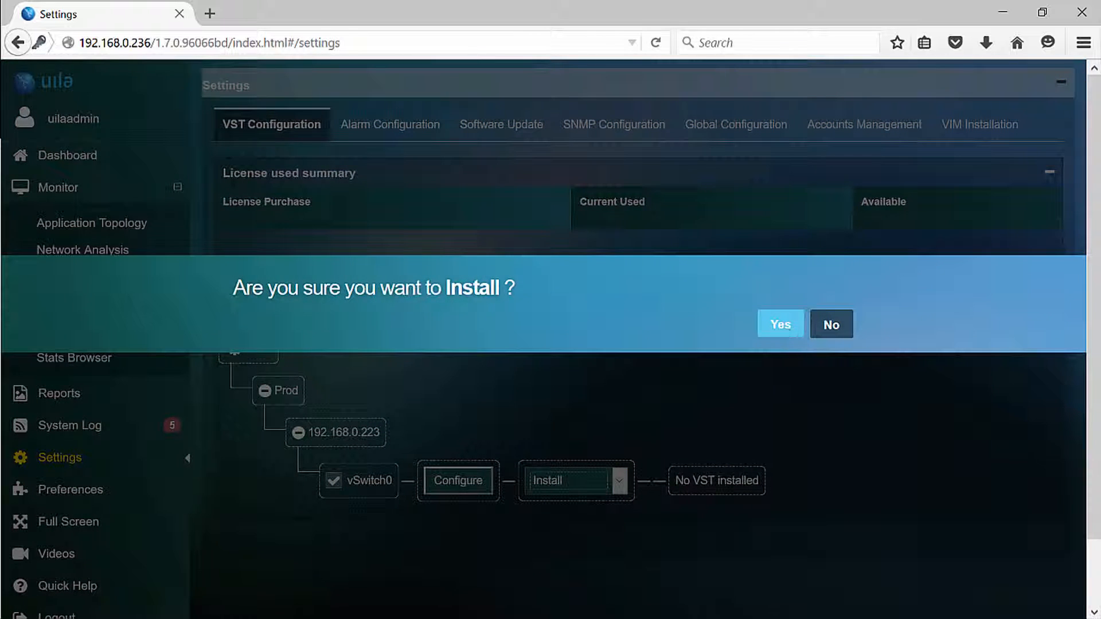
{"action": "left_click", "coordinate": [781, 325]}
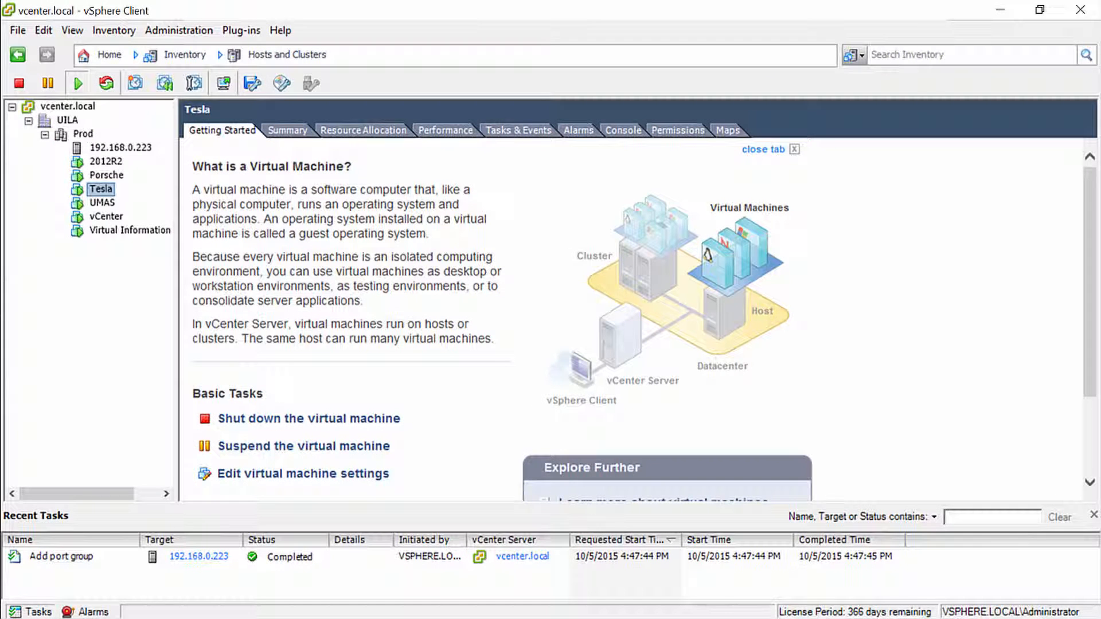
Switch to the vSphere Client and examine the vSwitch0 port groups in the networking configuration of host 192.168.0.223
{"action": "left_click", "coordinate": [117, 148]}
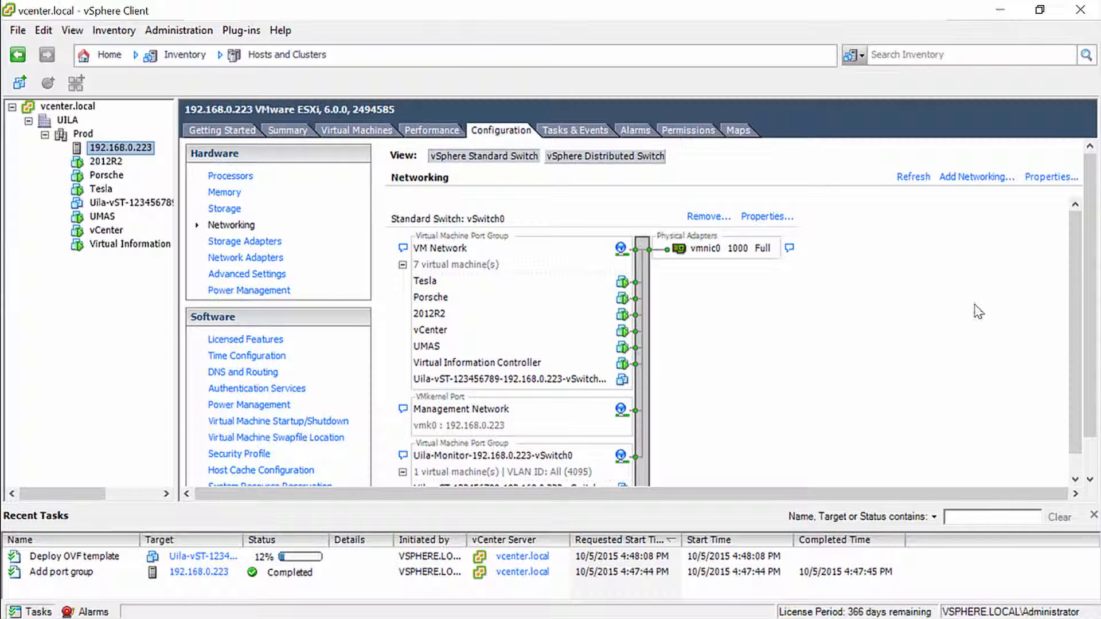
{"action": "left_click_drag", "start_coordinate": [1075, 296], "coordinate": [1085, 379]}
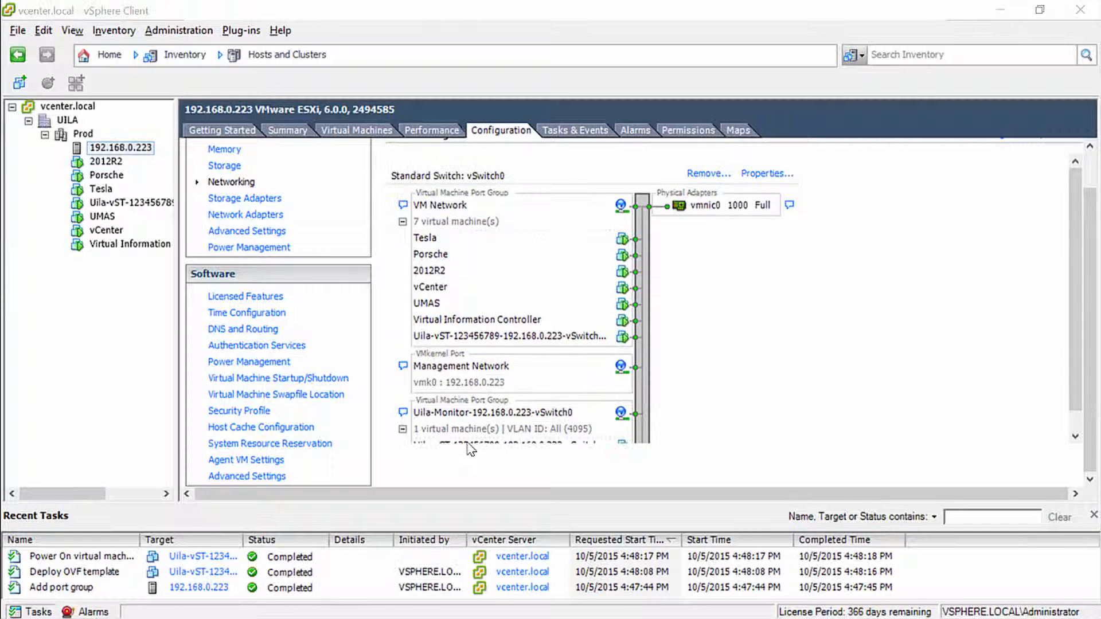